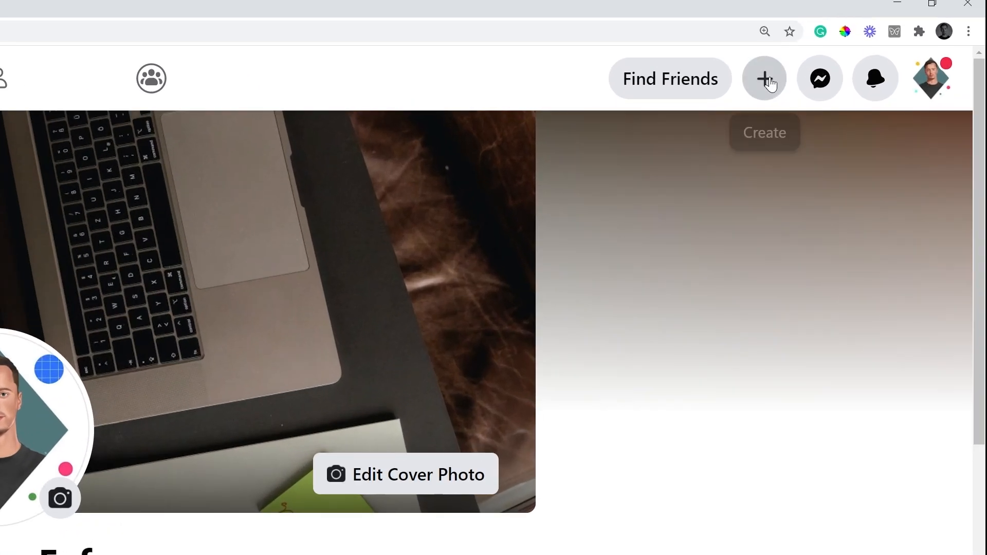
- Create a new business Page in the E-commerce Website category, then go to Business Manager
left_click(876, 43)
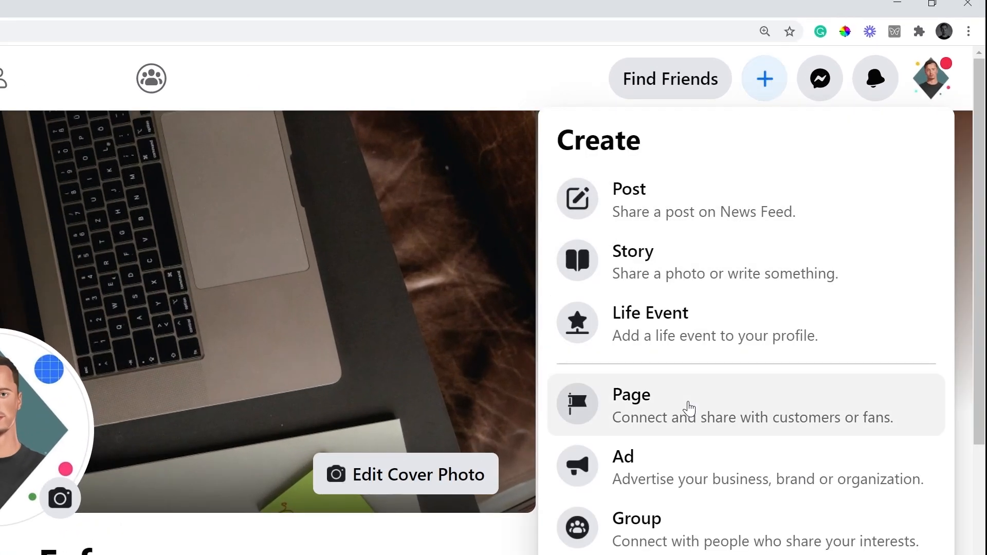
left_click(689, 409)
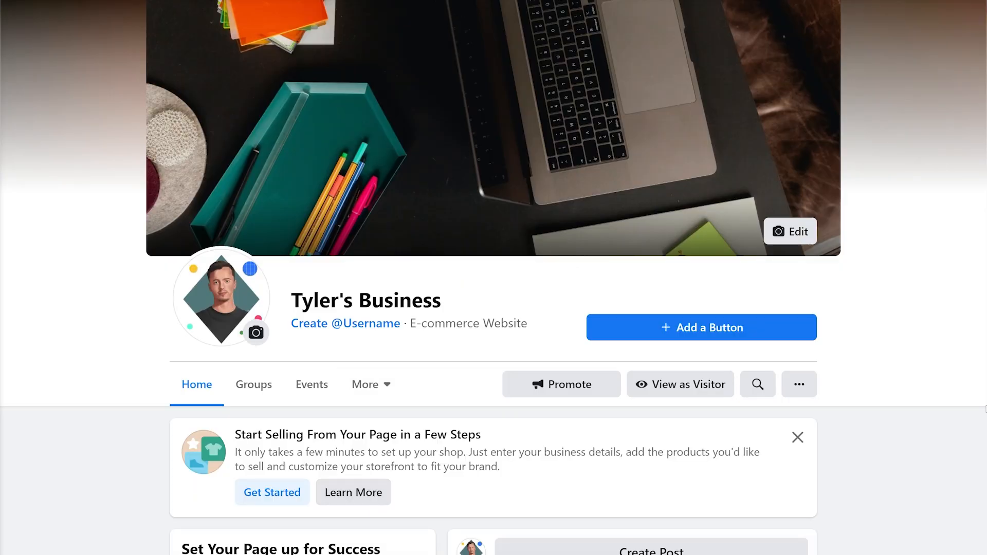
scroll(678, 394, "down", 1)
scroll(678, 395, "up", 1)
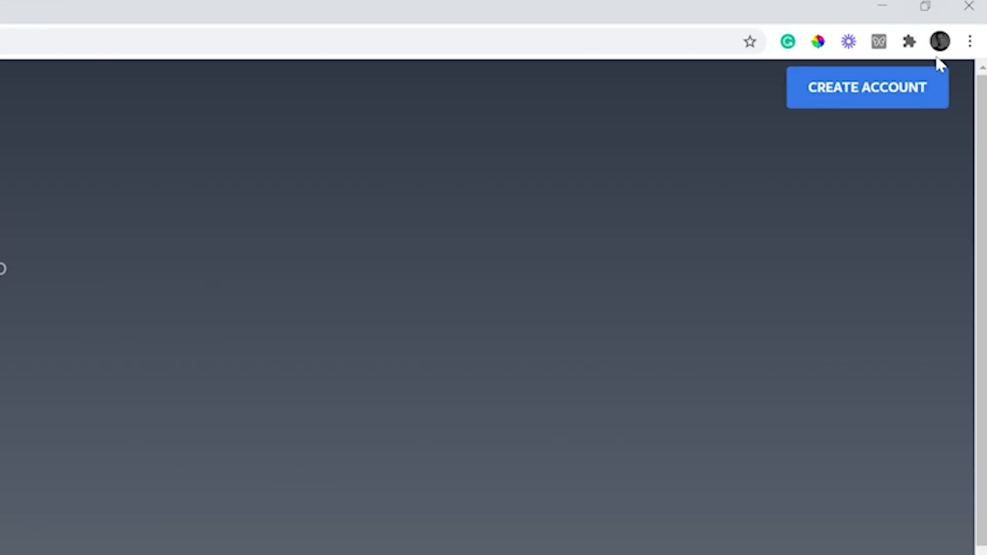
- Create a Business Manager account, entering the business name and business email, and submit it
left_click(903, 103)
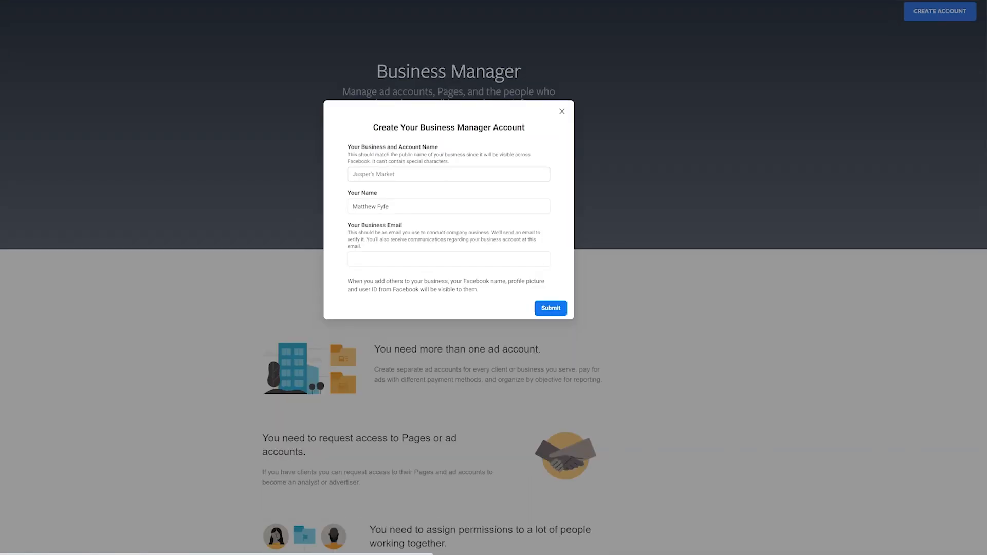
left_click(397, 268)
type("mat")
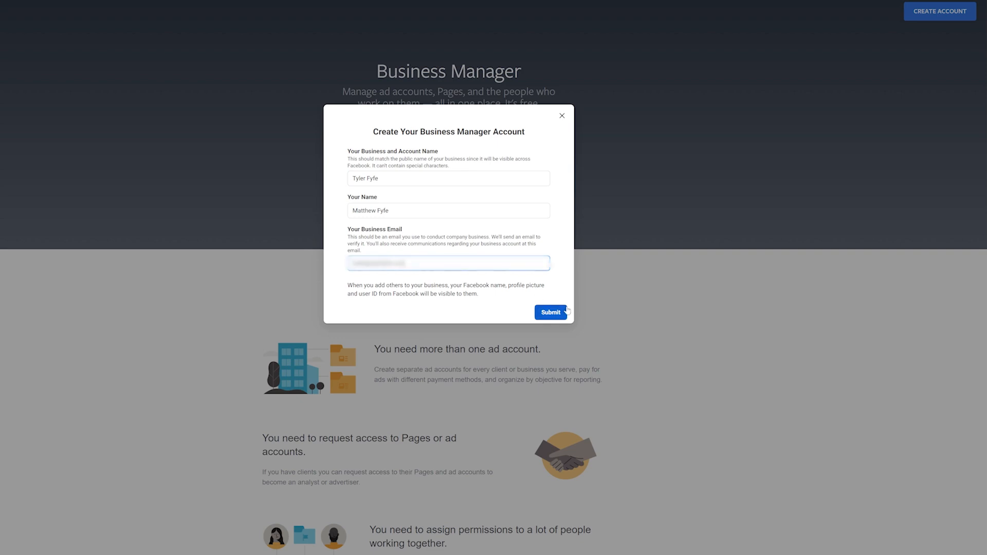
left_click(559, 312)
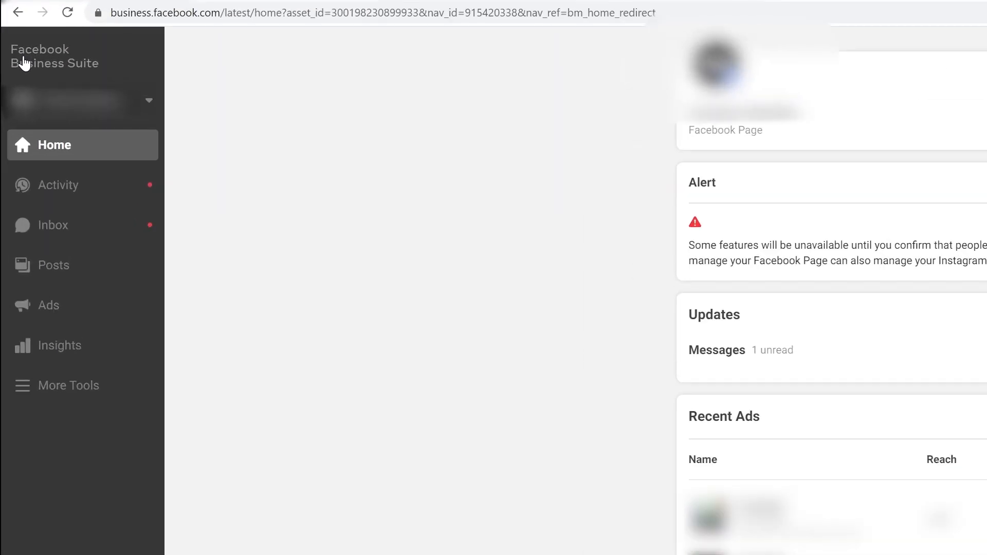
- Switch from Business Suite back to the classic Business Manager and show More Tools
left_click(48, 389)
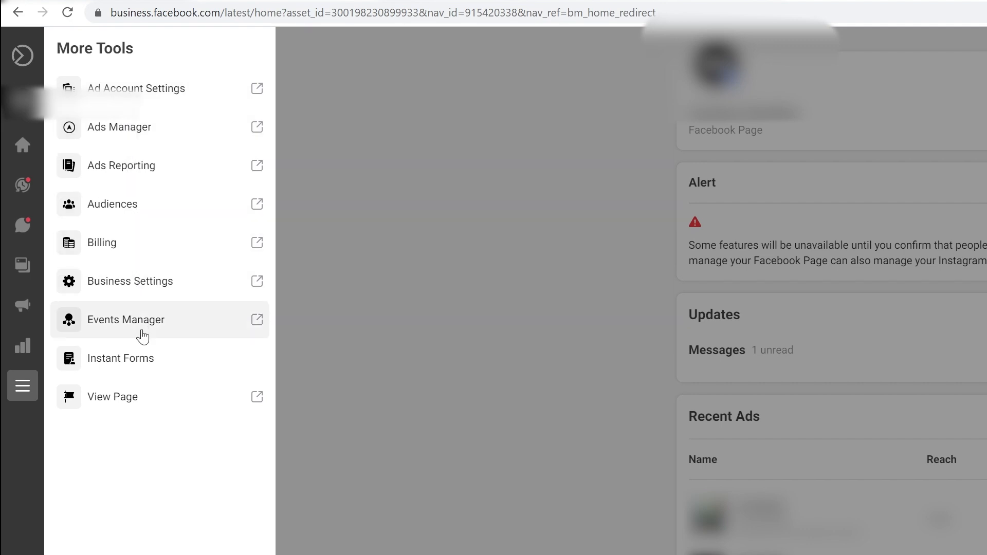
left_click(349, 435)
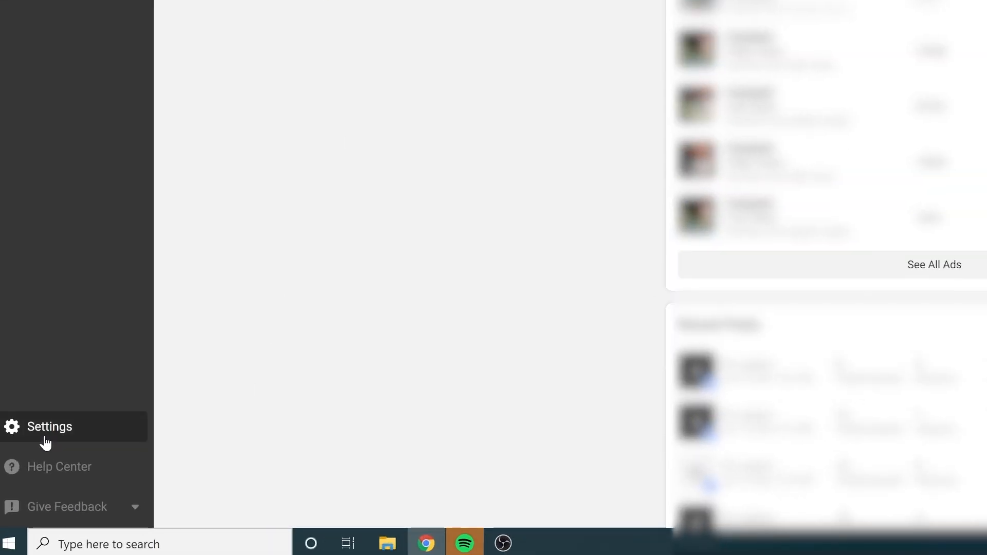
left_click(61, 510)
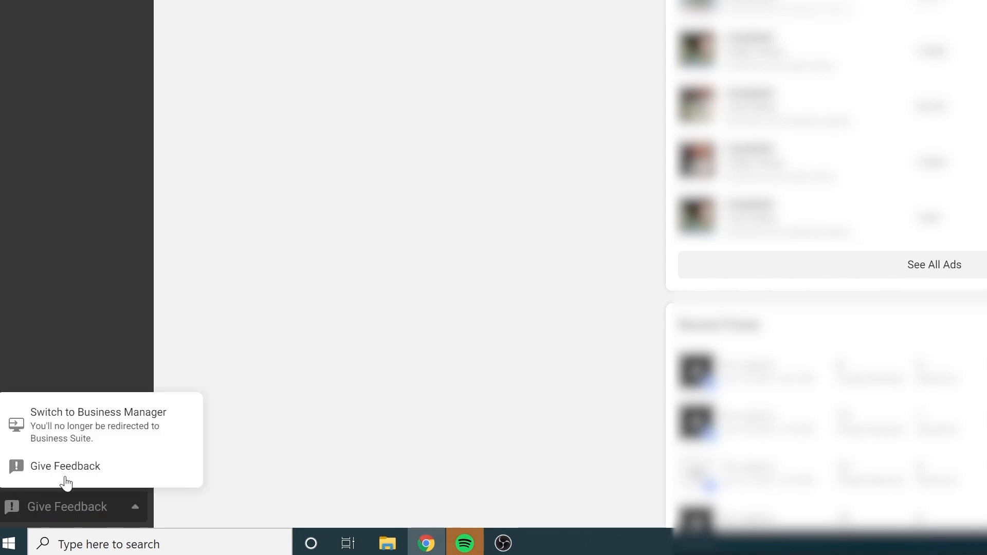
left_click(79, 433)
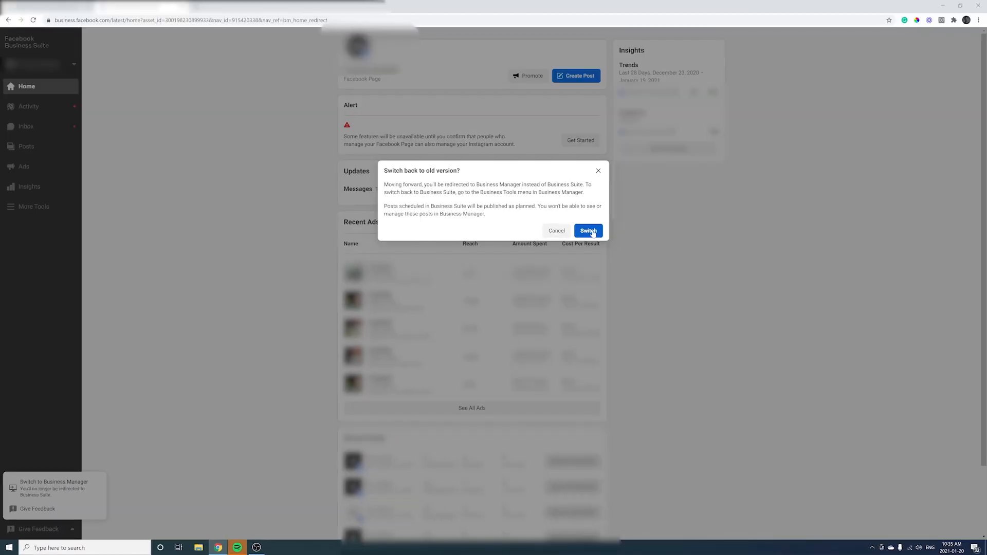
left_click(591, 231)
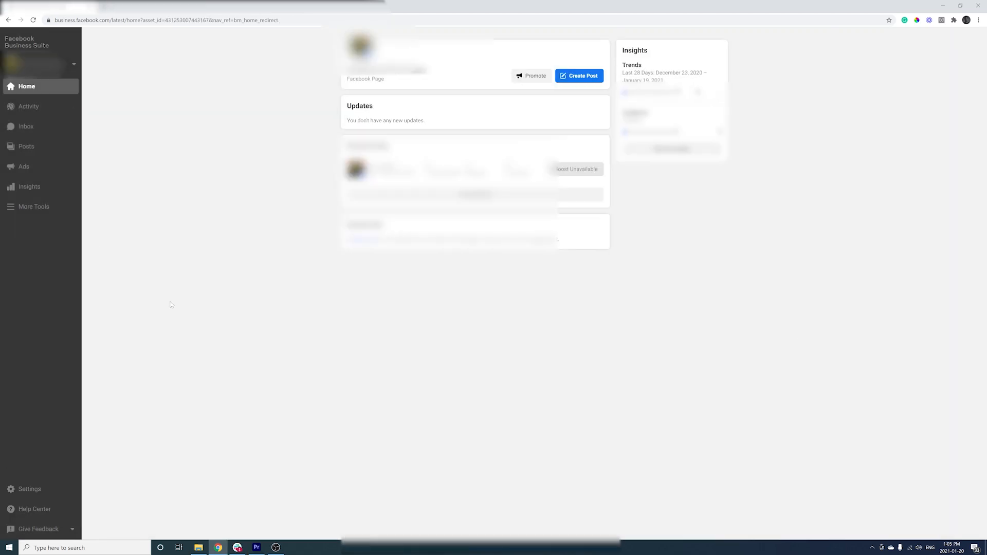
left_click(11, 207)
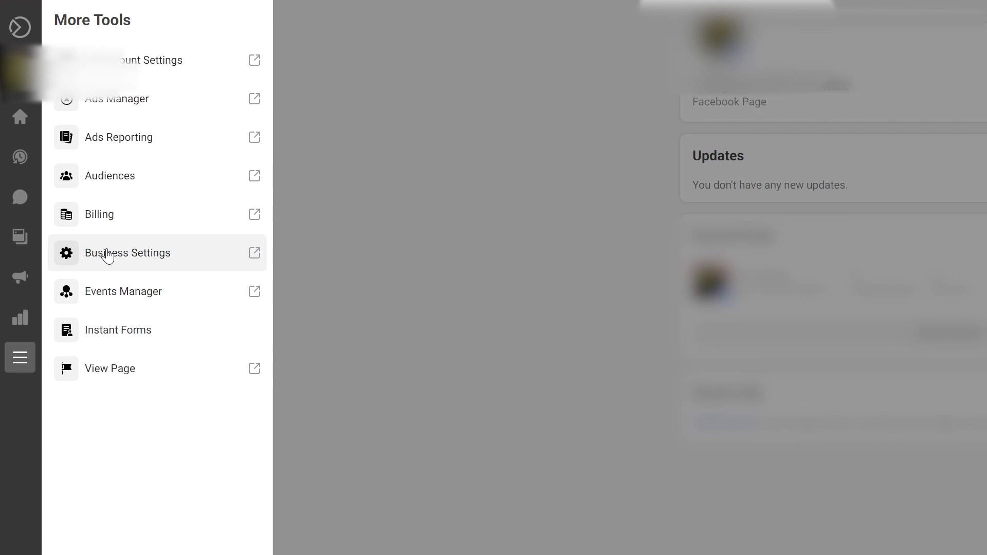
- In the business's settings, begin creating a new account under Ad Accounts
left_click(107, 254)
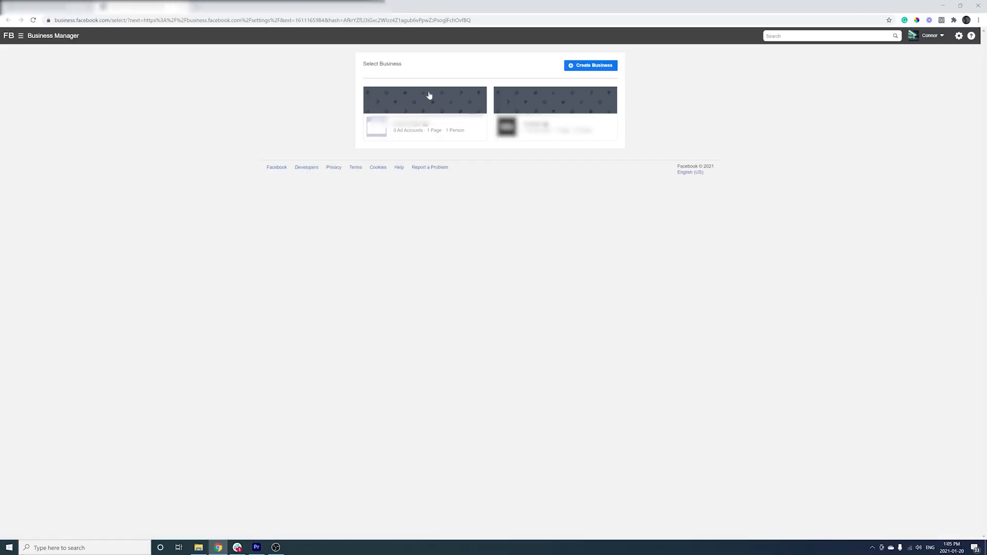
left_click(429, 96)
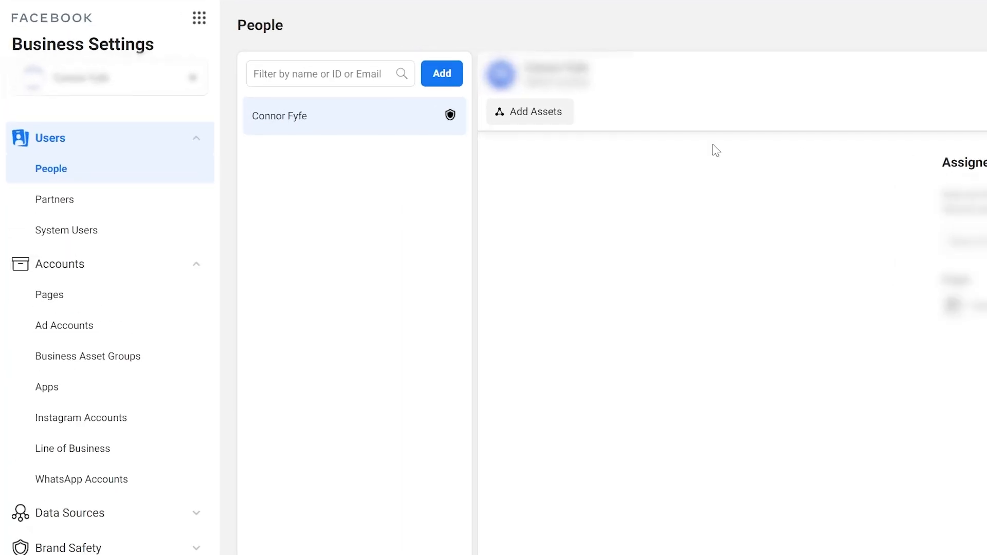
left_click(79, 332)
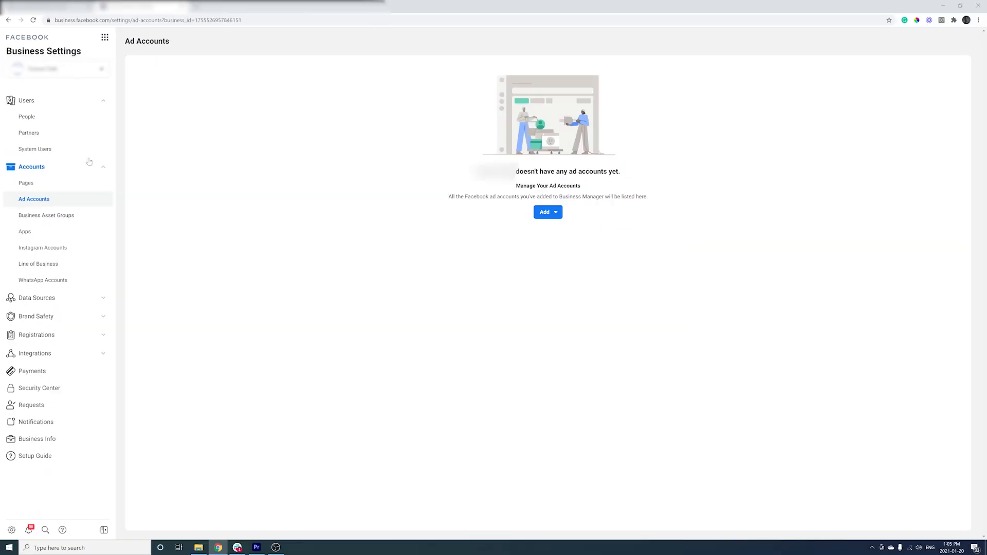
left_click(495, 309)
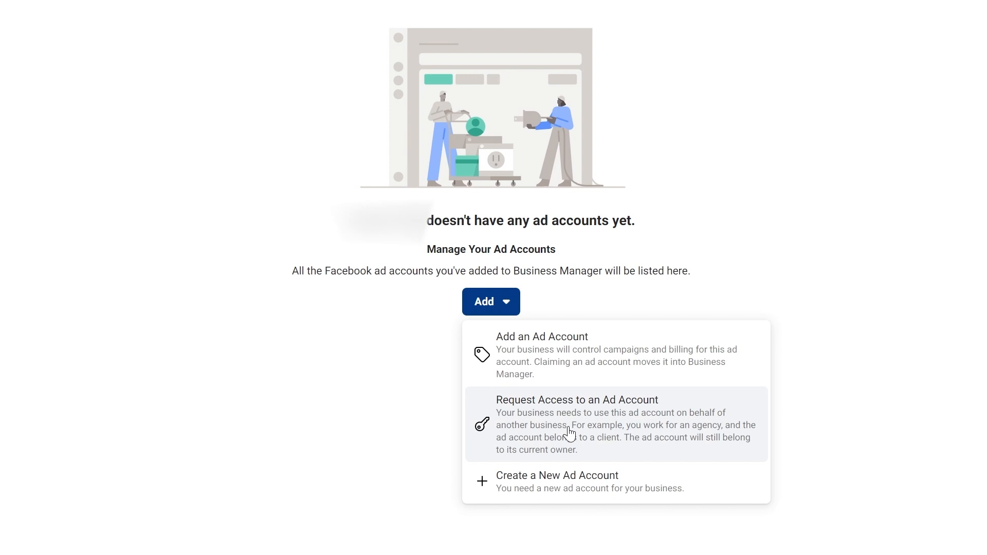
left_click(556, 493)
- Name the ad account, set America/Vancouver time zone and CAD currency, and create it for my business
left_click(437, 307)
left_click(472, 354)
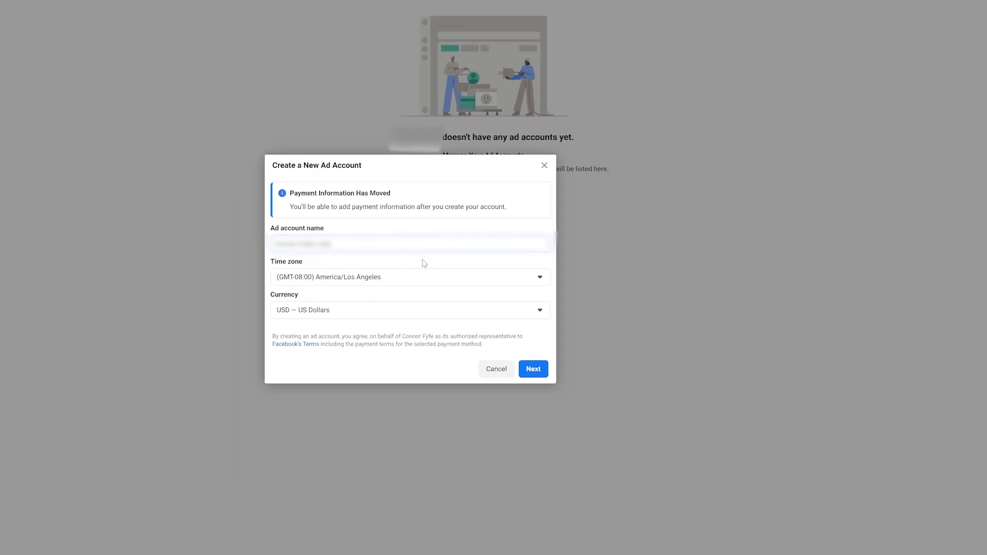
scroll(427, 321, "down", 5)
scroll(425, 324, "up", 2)
left_click(398, 327)
left_click(362, 314)
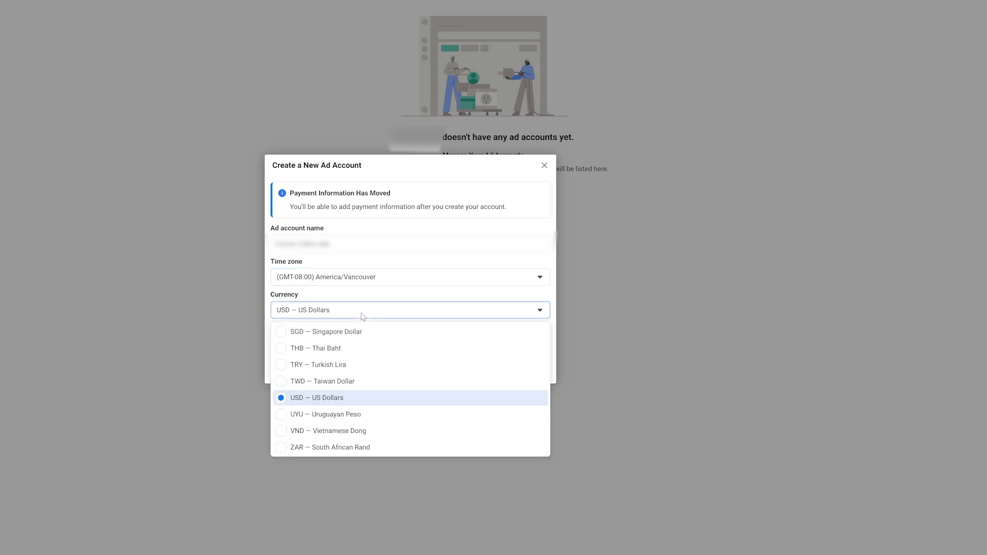
scroll(365, 373, "up", 10)
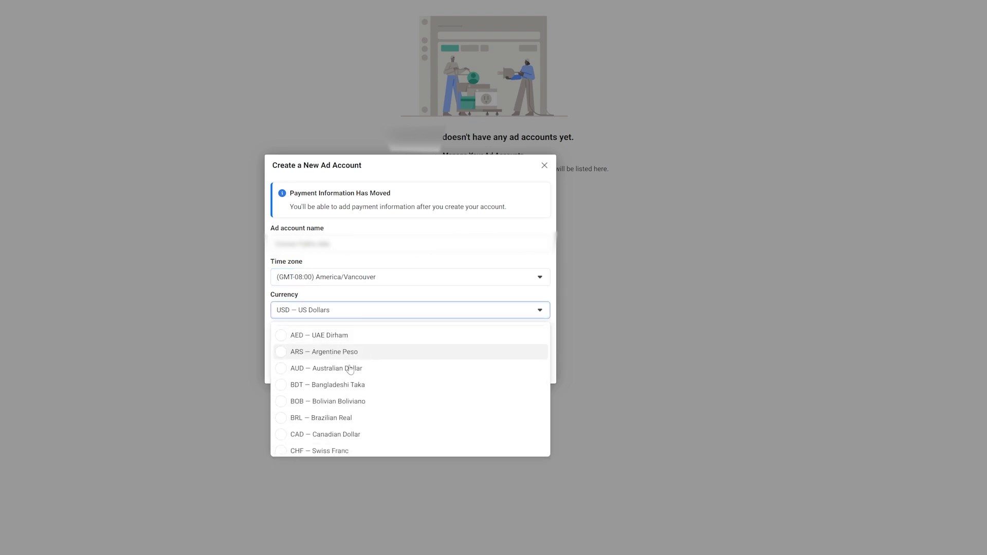
left_click(348, 435)
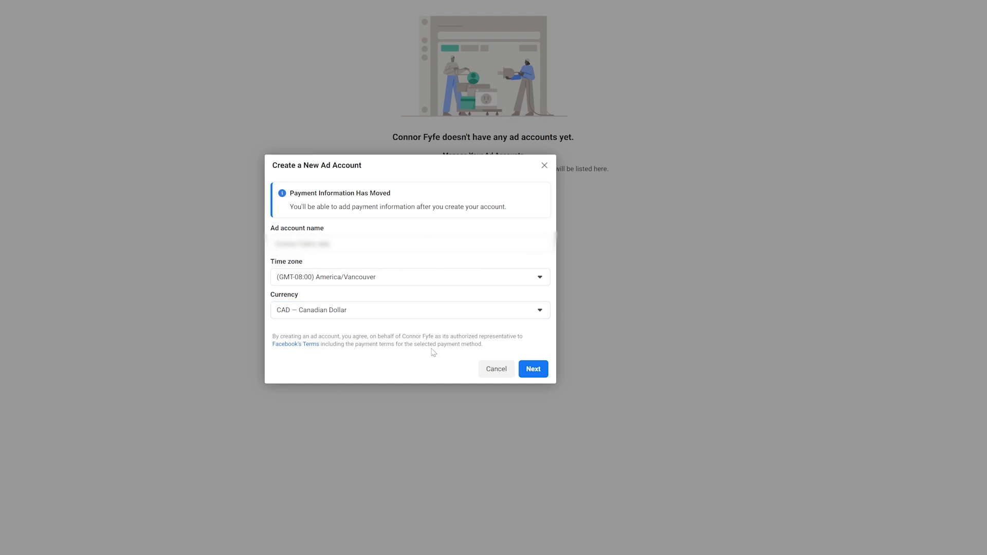
left_click(537, 372)
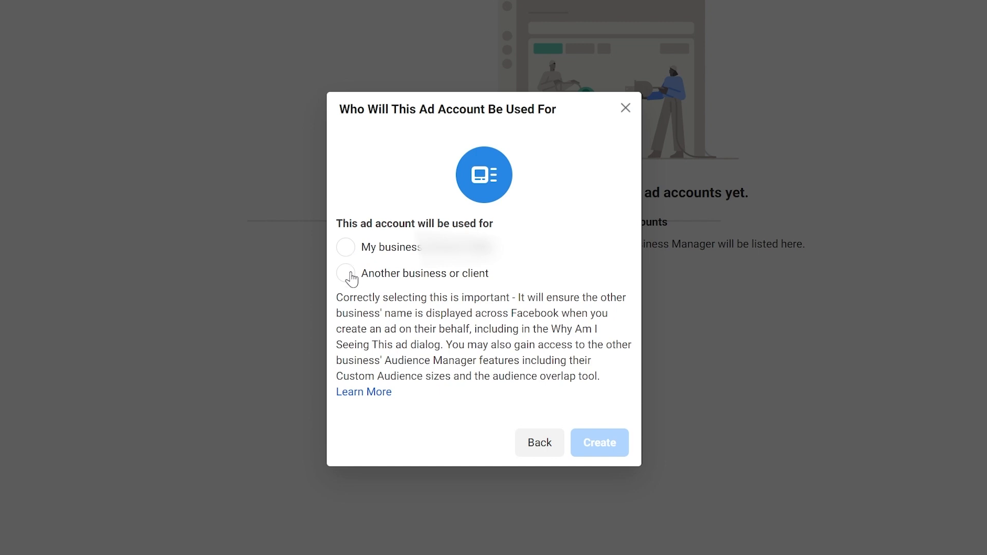
left_click(345, 248)
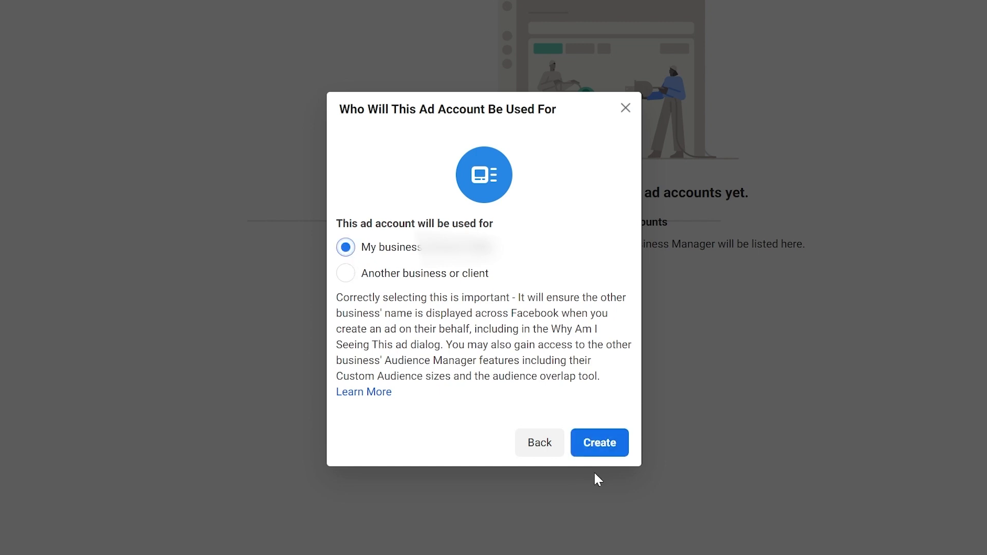
left_click(604, 450)
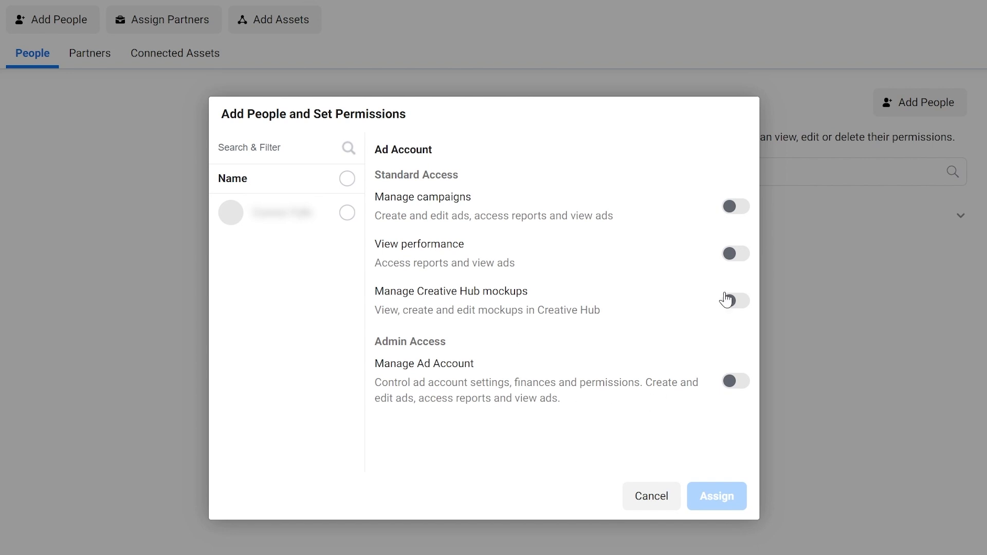
- Give the person Manage Campaigns and full Manage Ad Account admin access to the new ad account
left_click(726, 208)
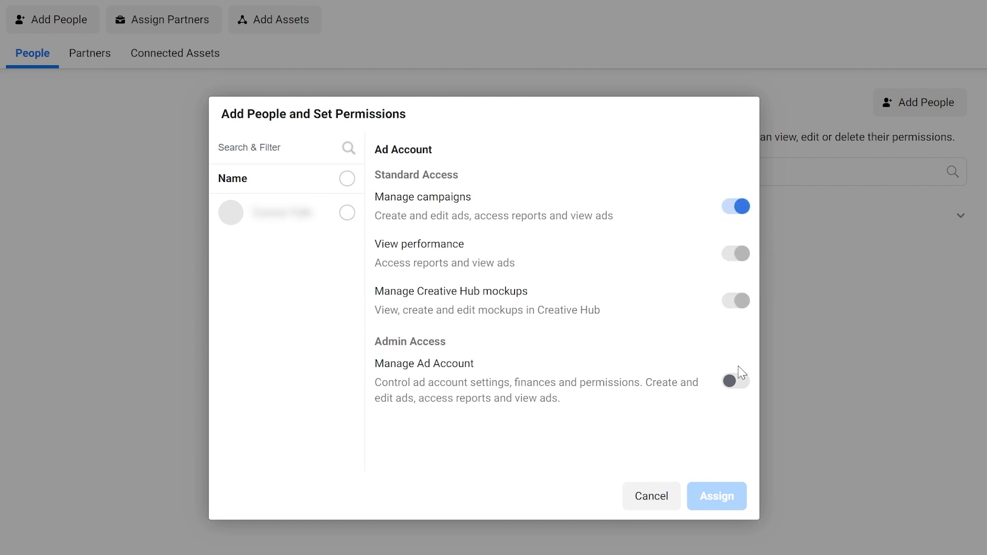
left_click(731, 383)
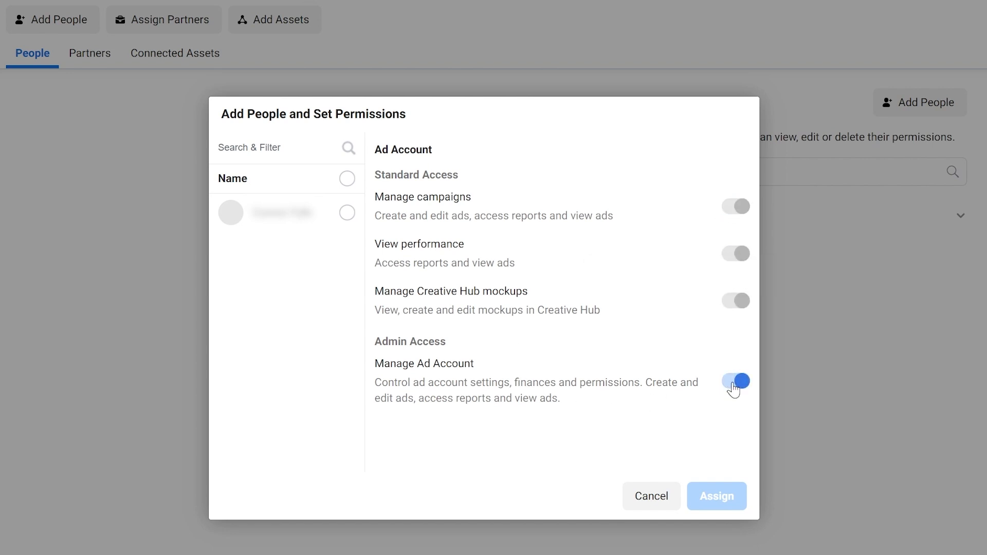
left_click(347, 212)
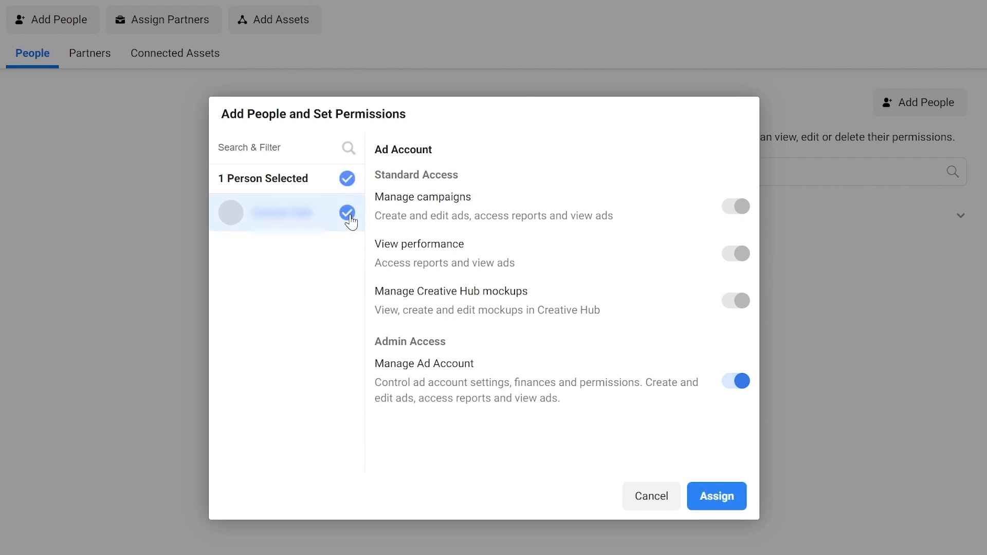
left_click(730, 496)
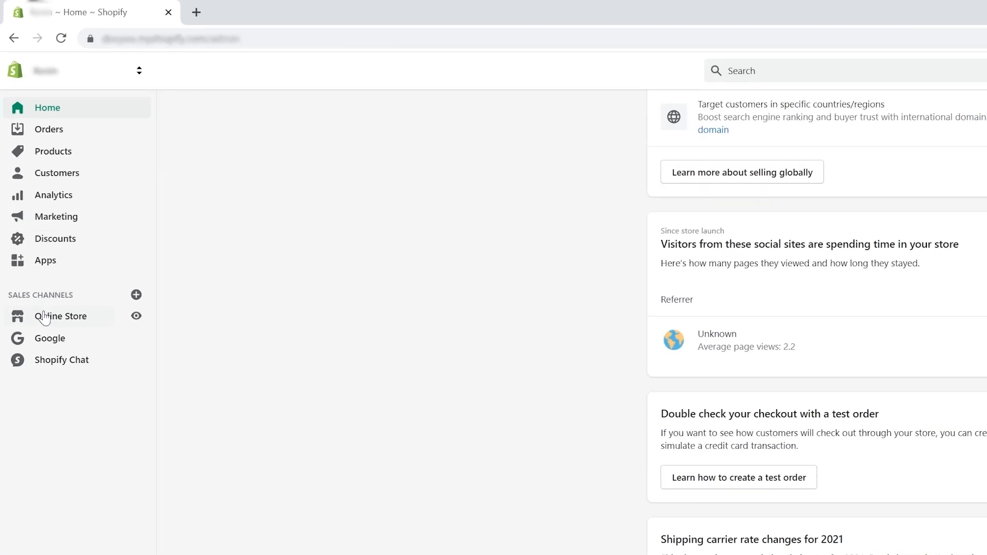
- From Online Store Preferences, start the Facebook Pixel setup and add Facebook as a sales channel
left_click(32, 166)
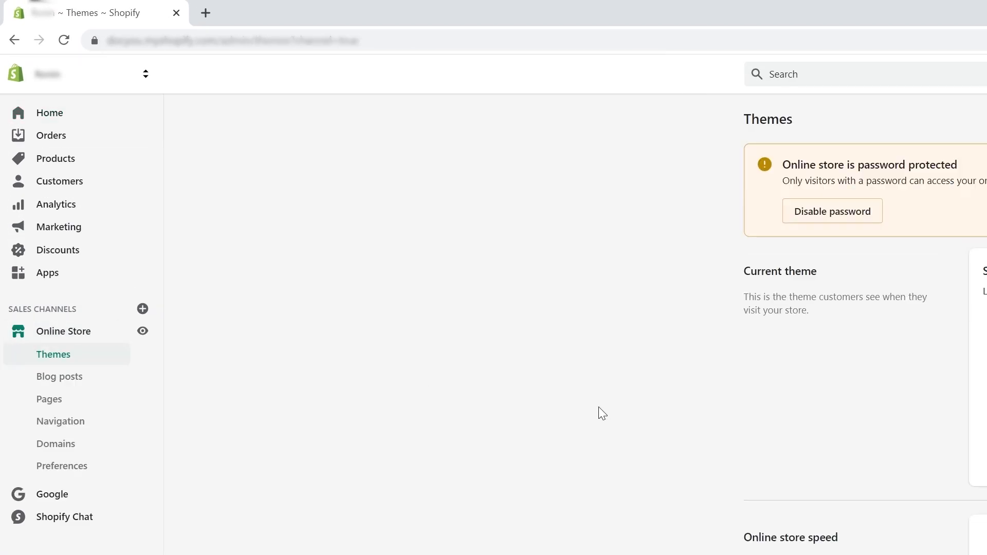
left_click(92, 474)
scroll(531, 451, "down", 2)
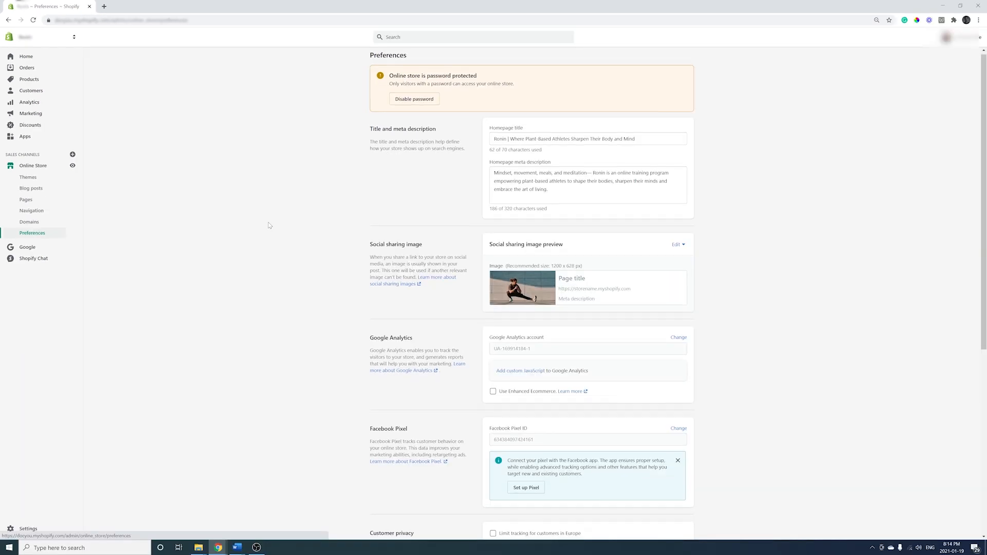
scroll(268, 225, "down", 2)
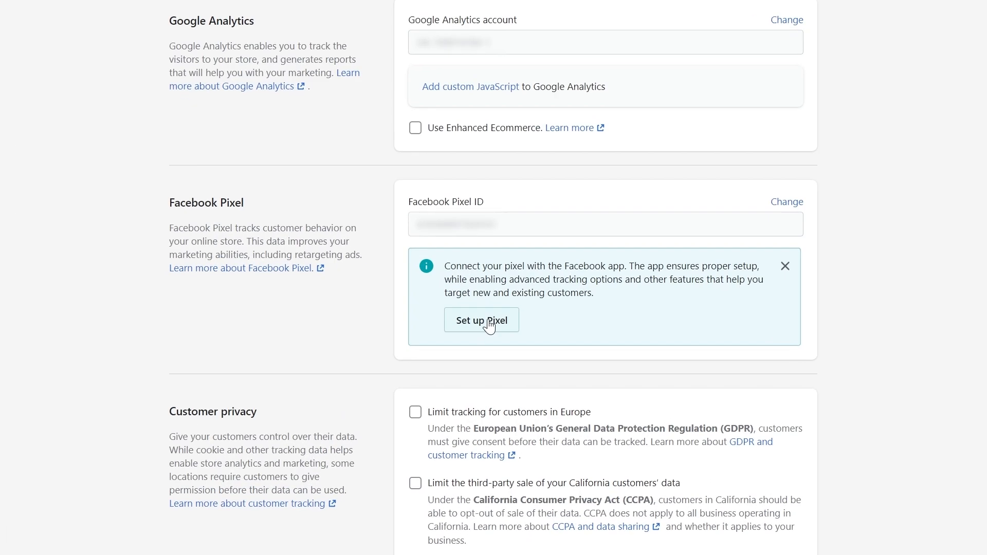
left_click(481, 320)
left_click(482, 320)
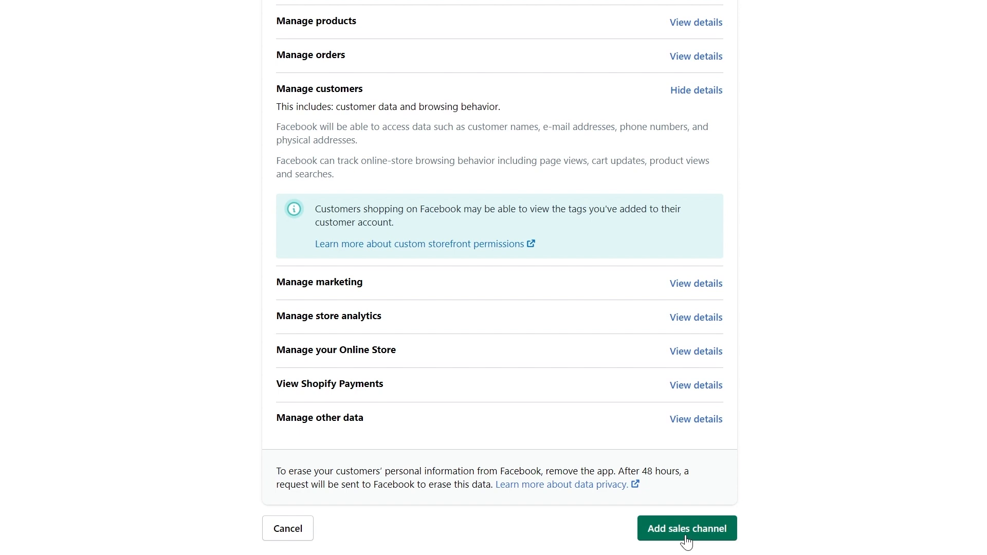
left_click(689, 537)
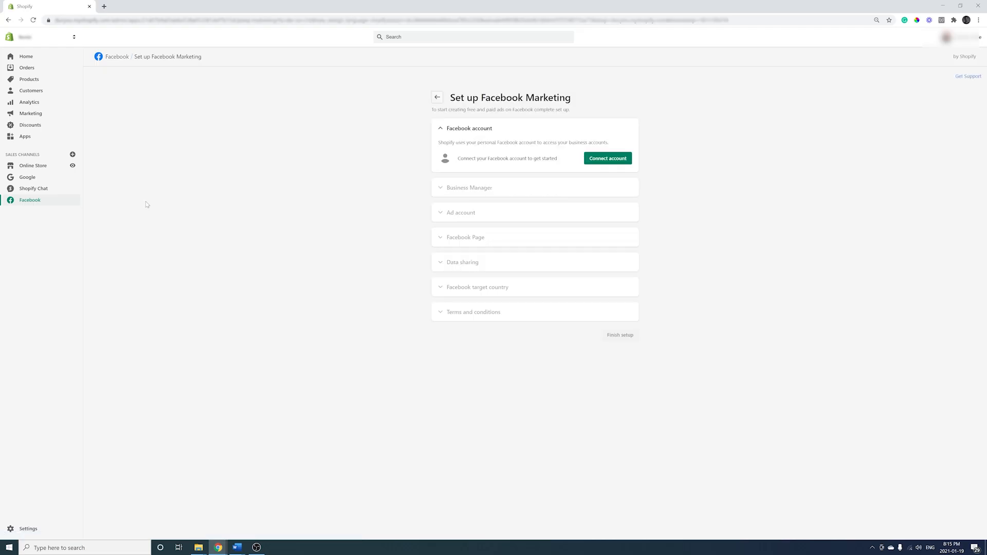
- Log in to Facebook, grant Shopify its permissions, and connect the first Business Manager
left_click(617, 147)
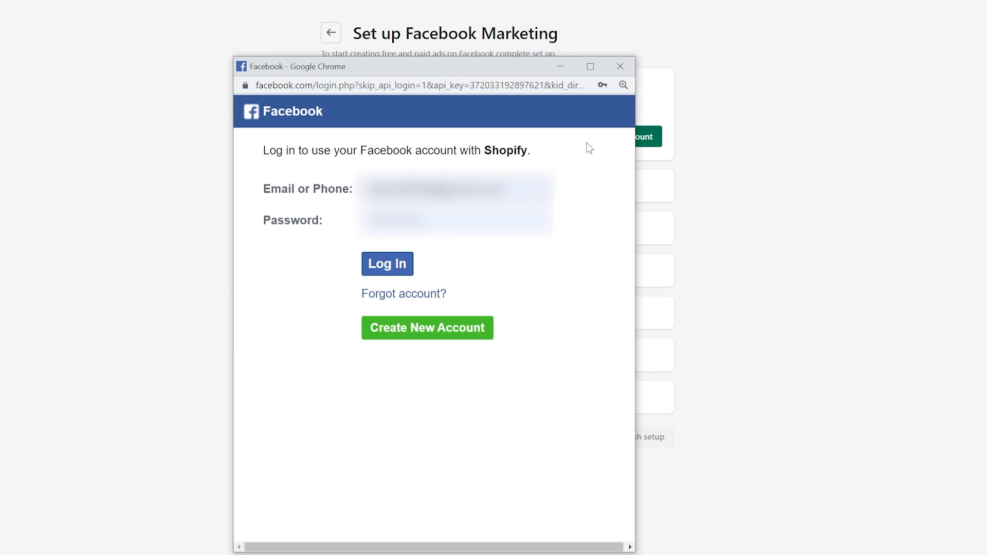
left_click(401, 260)
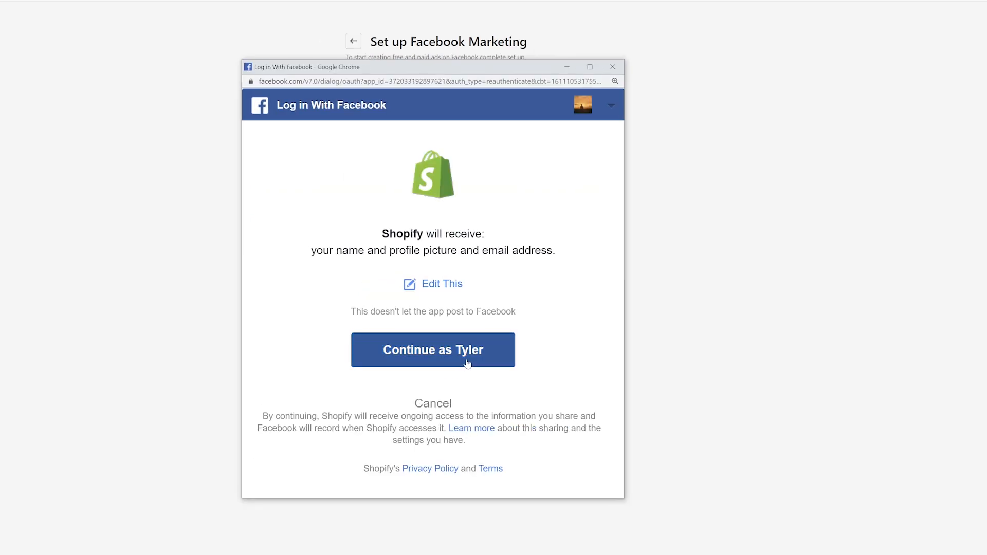
left_click(467, 362)
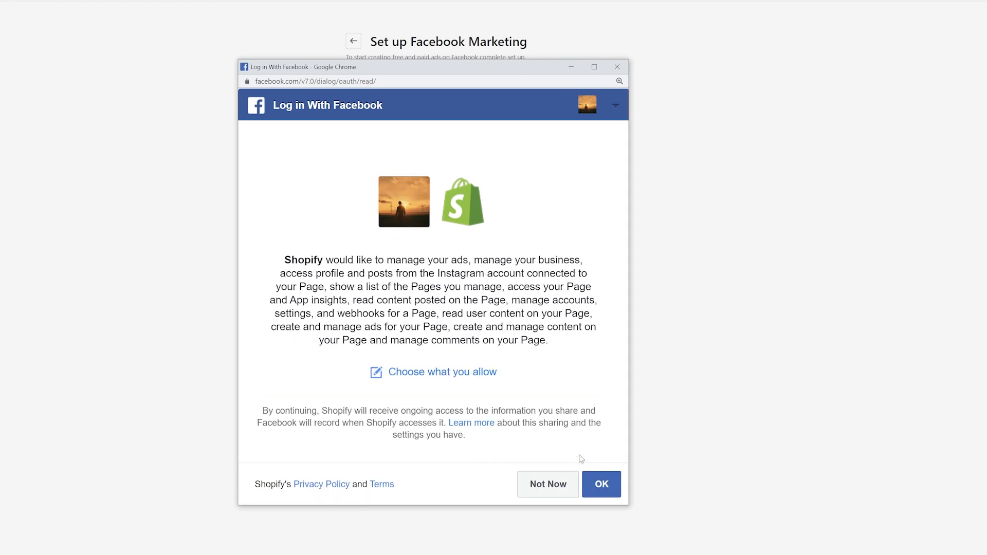
left_click(602, 486)
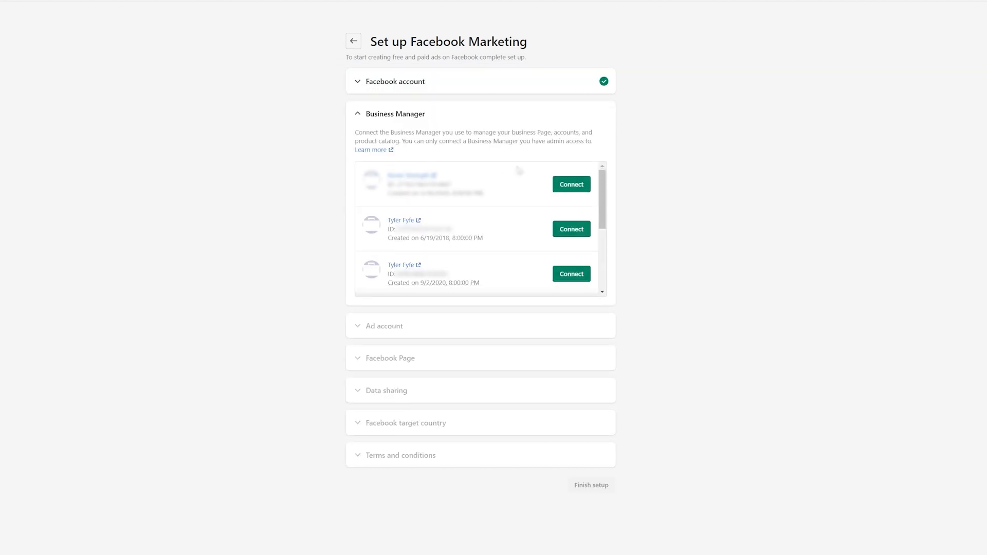
left_click(570, 185)
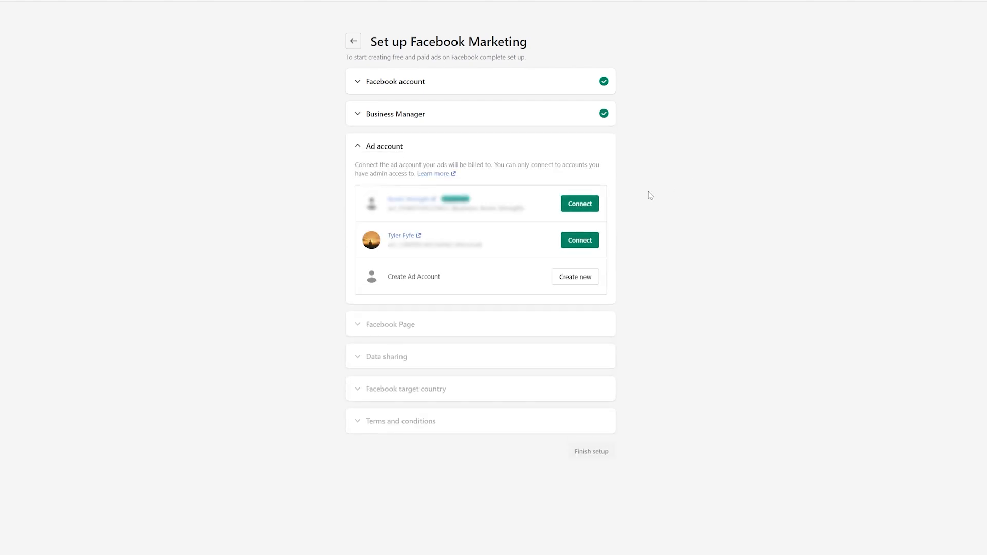
- Connect the first ad account and accept Facebook's custom audience terms
left_click(588, 204)
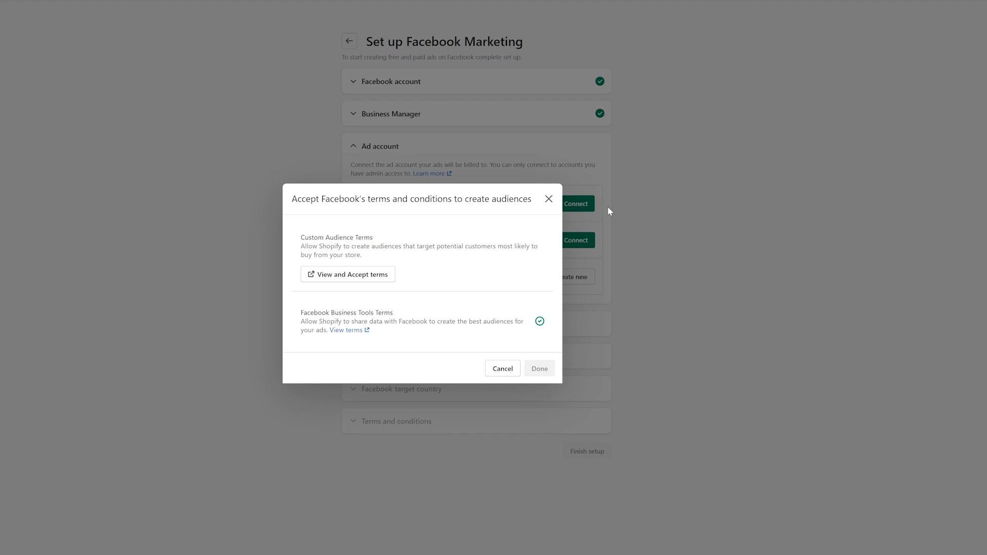
left_click(360, 276)
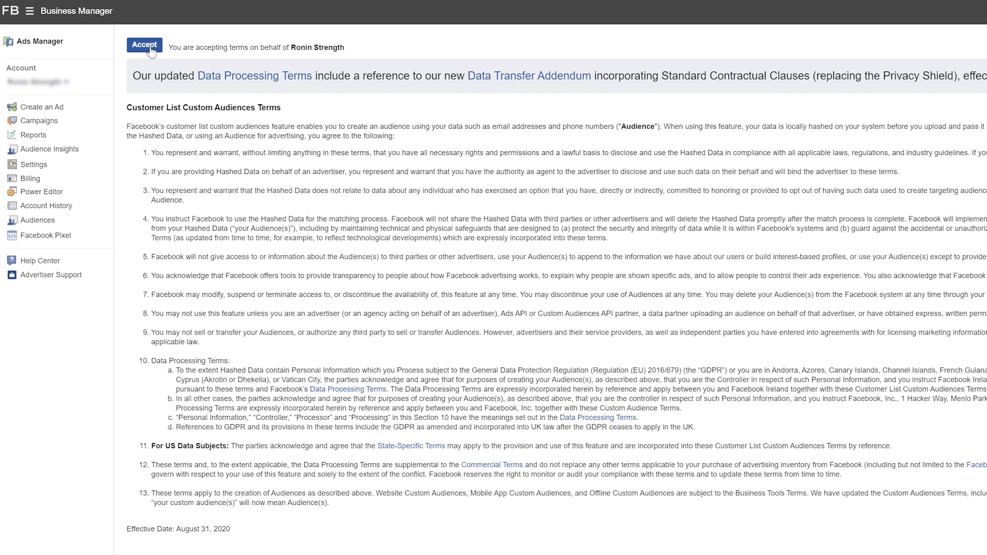
left_click(145, 47)
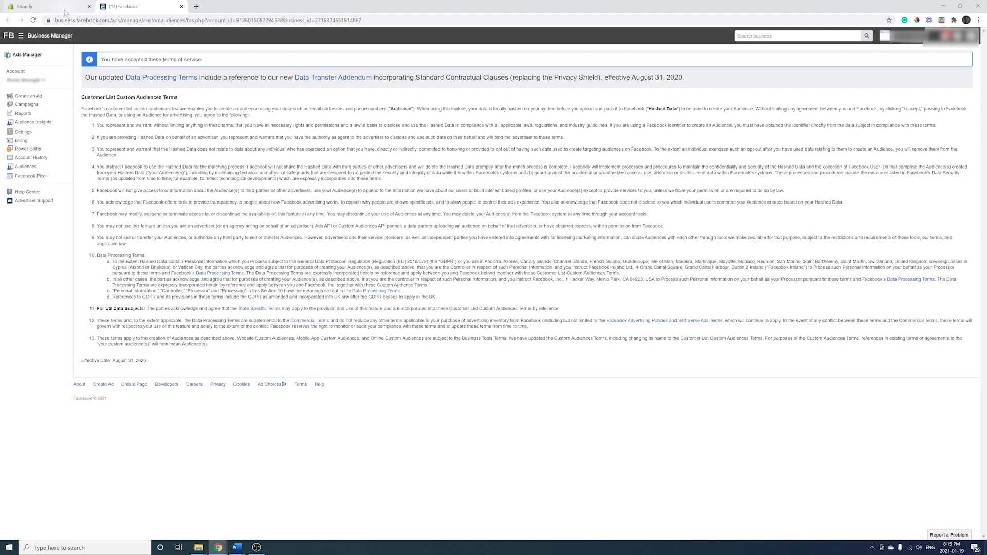
left_click(65, 10)
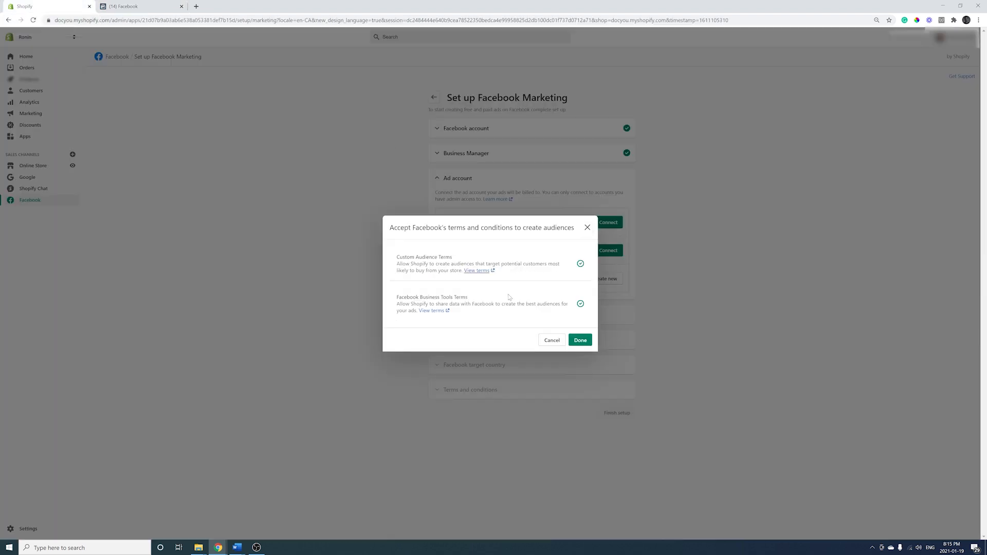
left_click(580, 340)
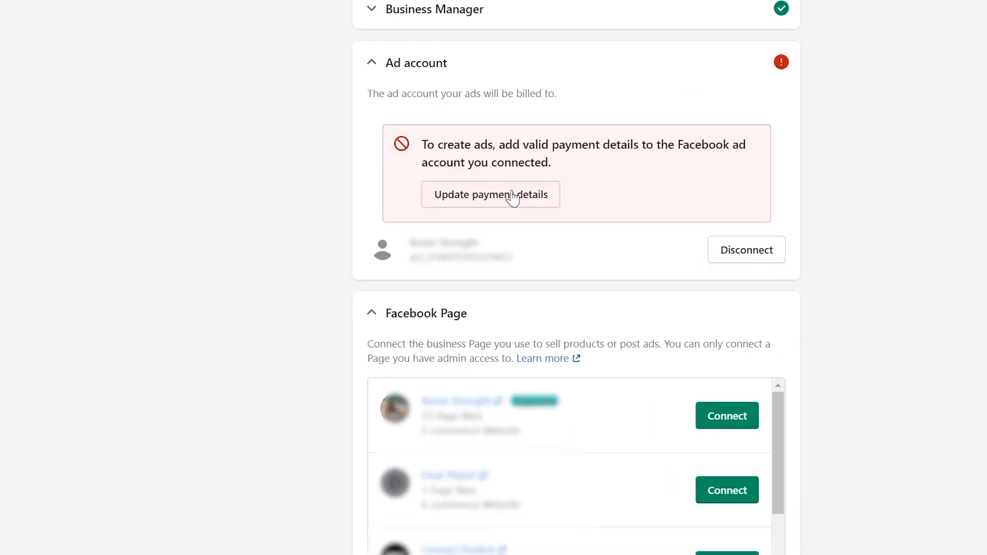
- Add a debit or credit card to the ad account, with Ontario as the tax province
left_click(512, 196)
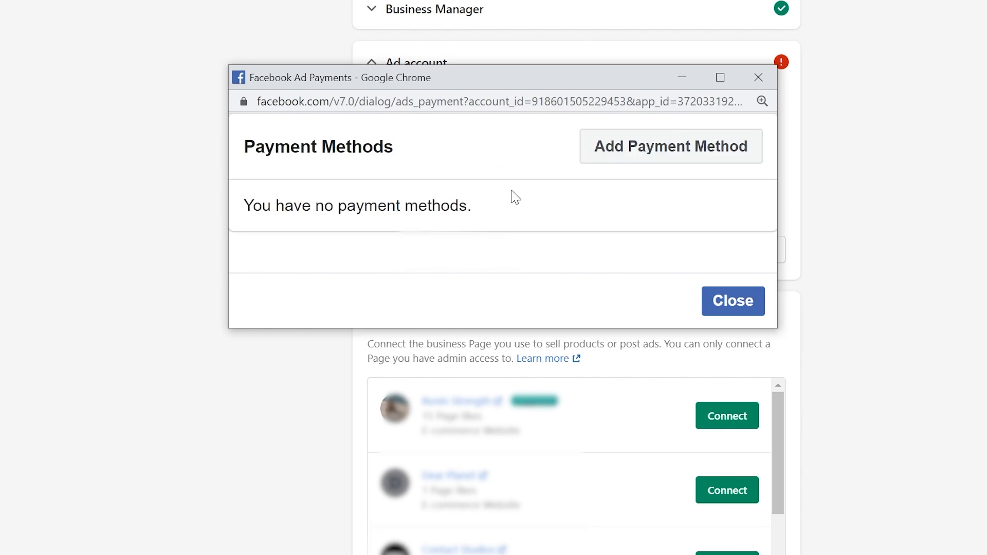
left_click(618, 161)
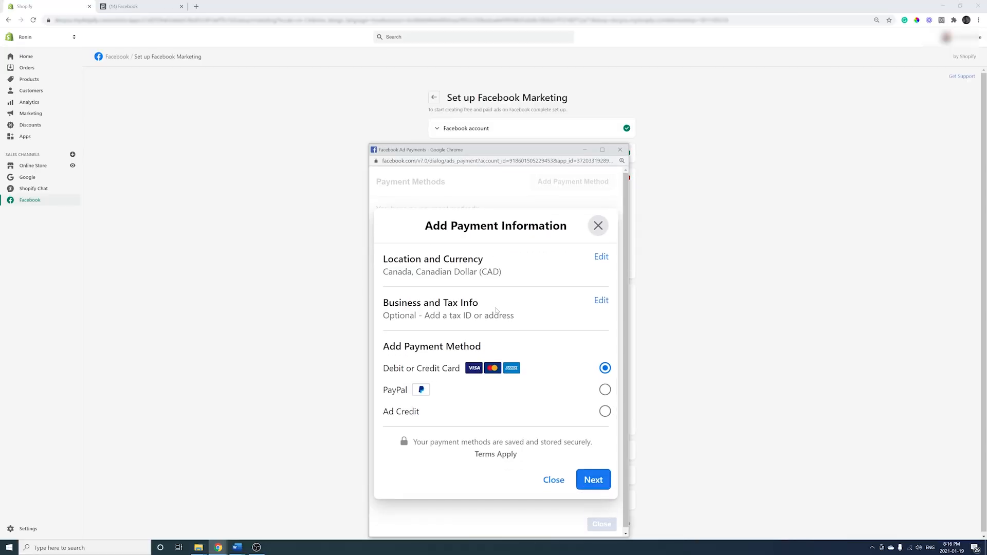
left_click(600, 475)
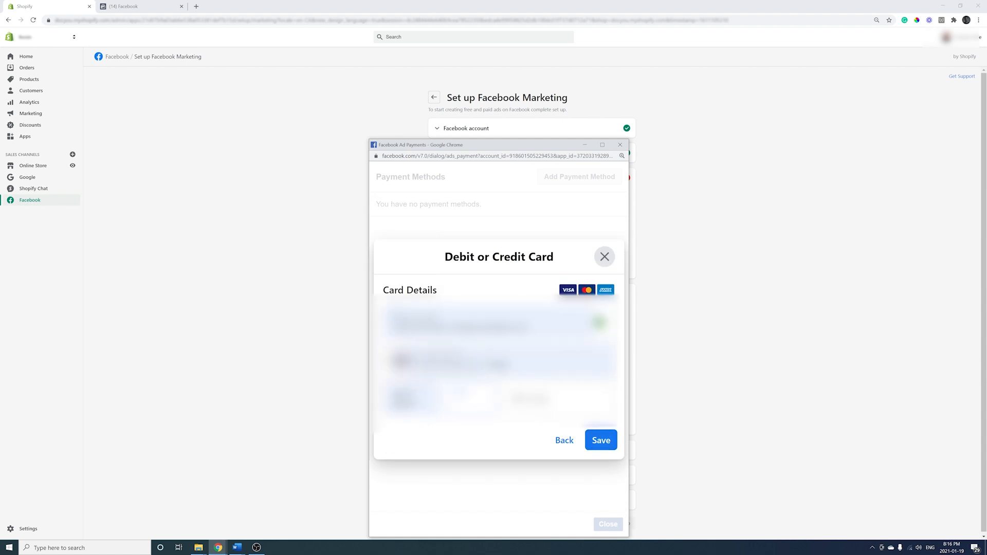
left_click(596, 441)
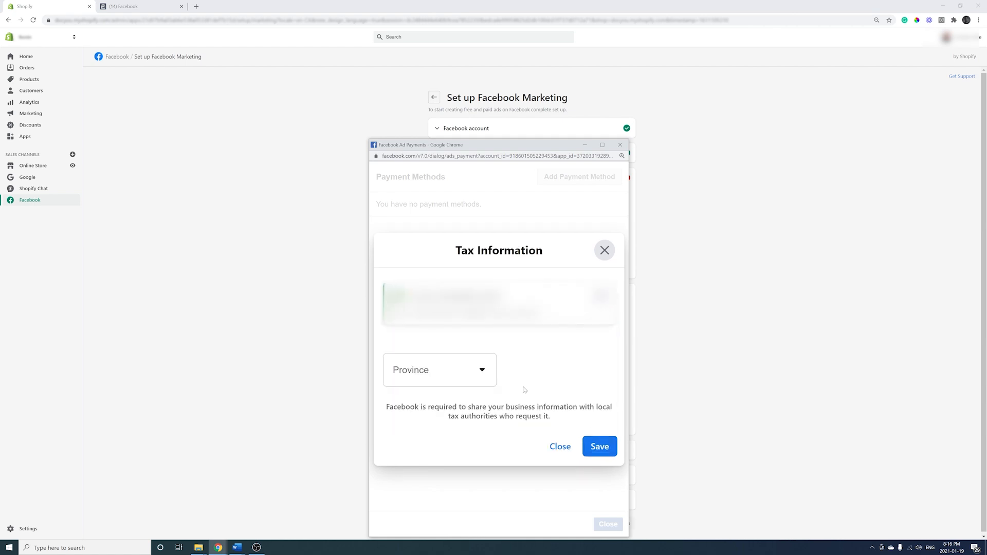
left_click(461, 383)
scroll(428, 484, "down", 4)
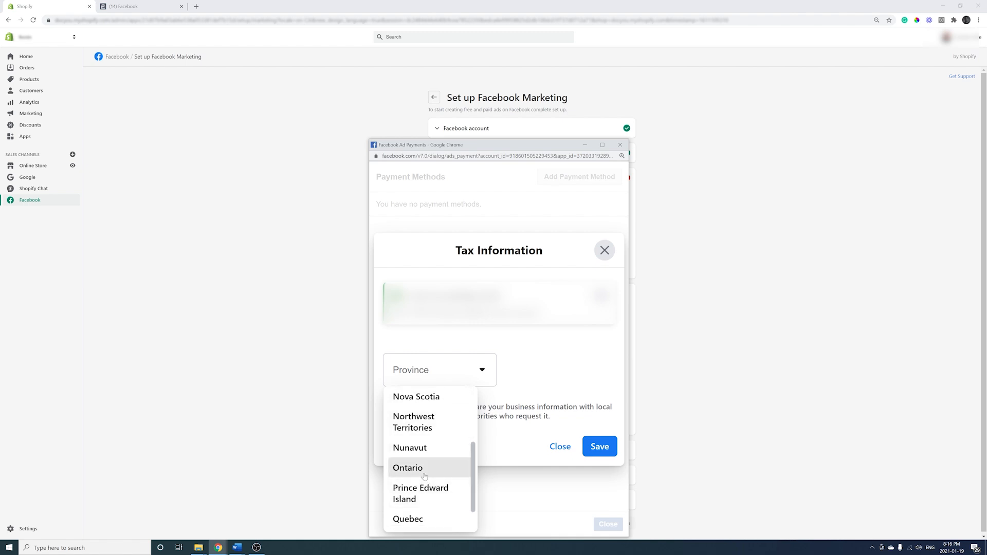
left_click(419, 467)
left_click(599, 447)
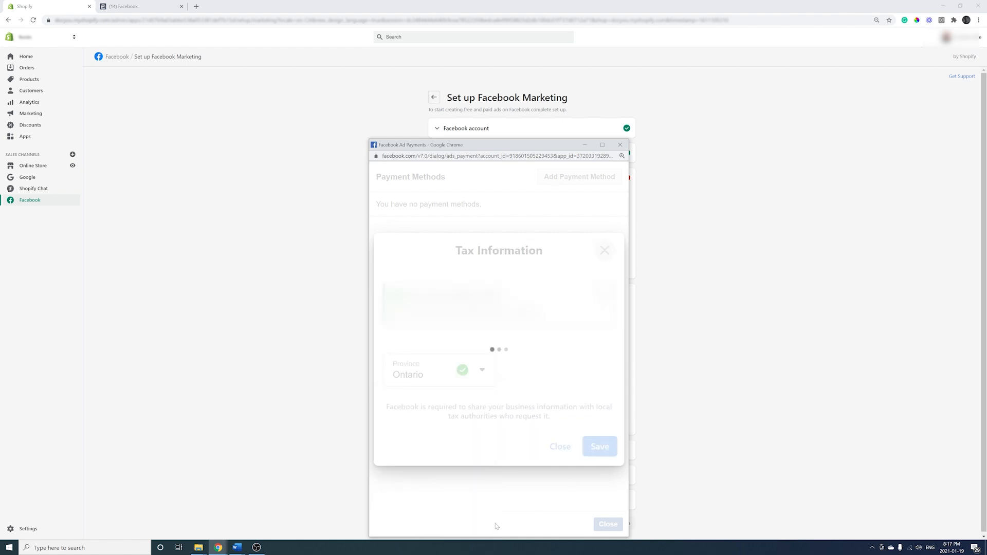
left_click(619, 526)
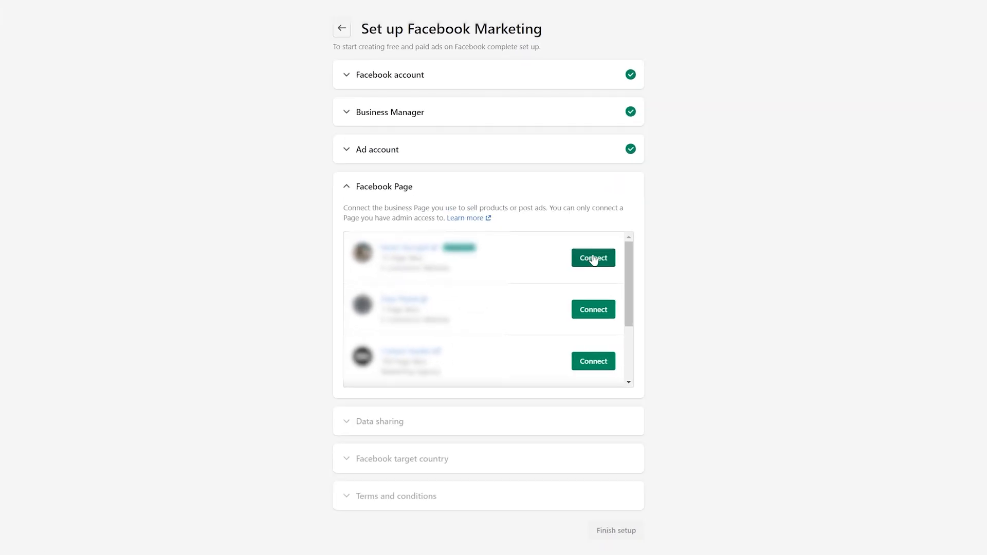
- Connect the first Facebook Page and set United States as the target country
left_click(593, 259)
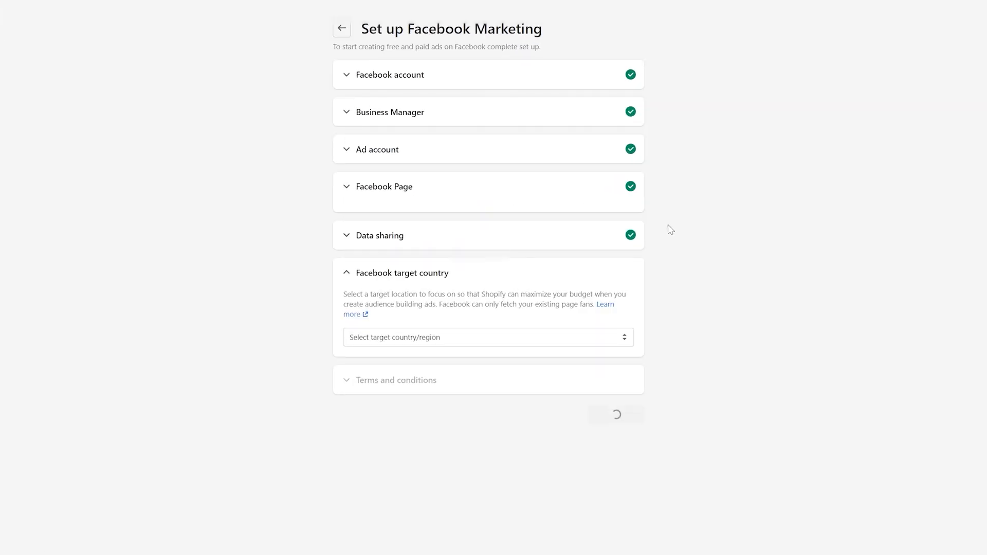
left_click(577, 332)
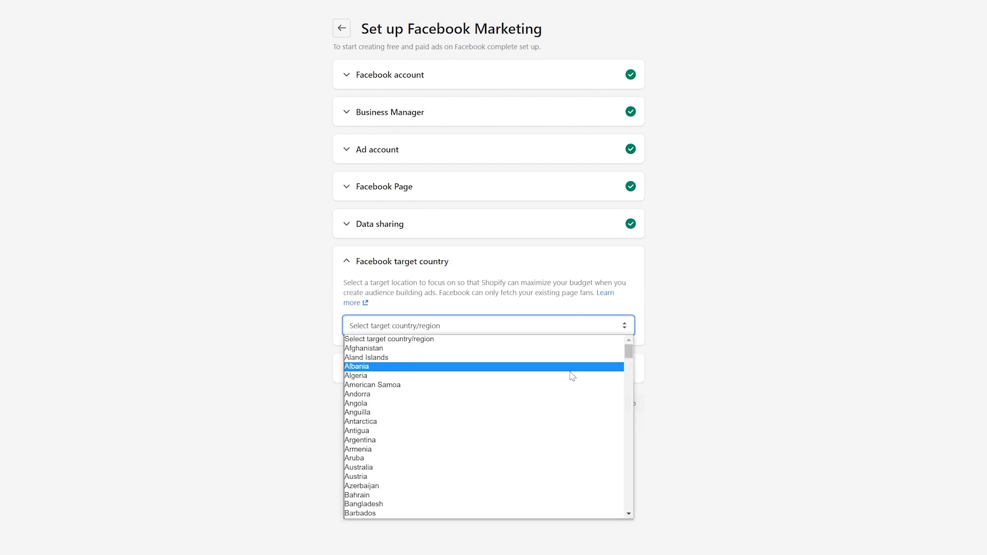
scroll(509, 406, "down", 8)
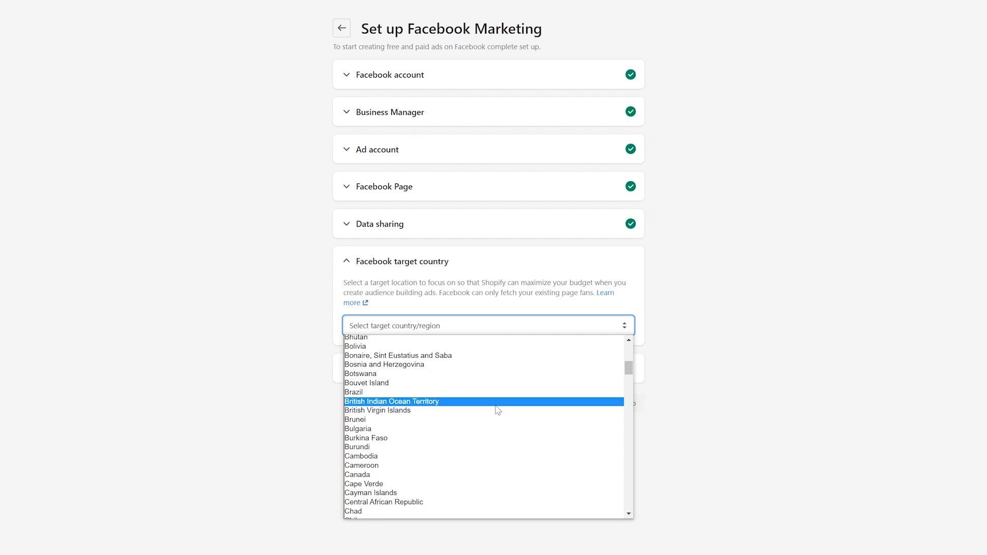
scroll(453, 470, "down", 12)
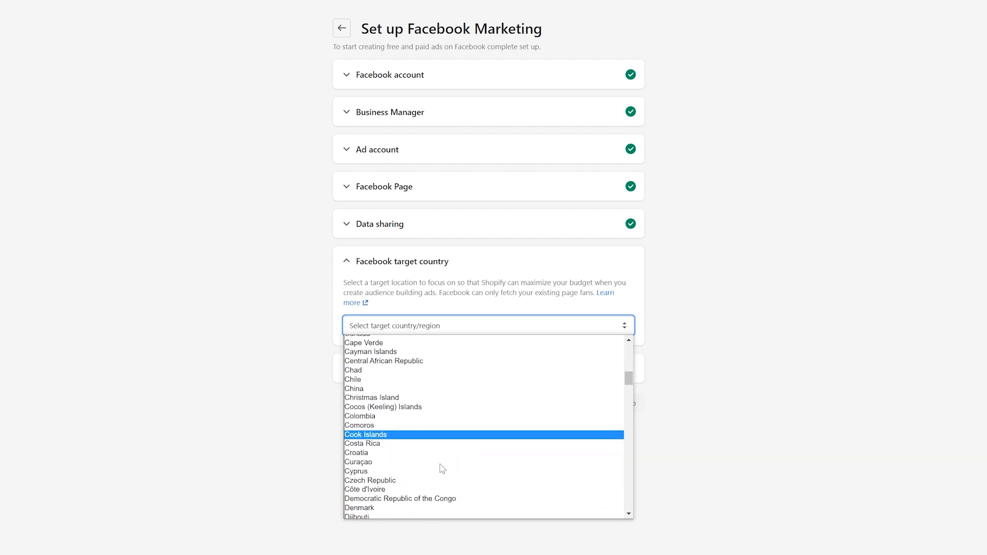
scroll(440, 467, "down", 15)
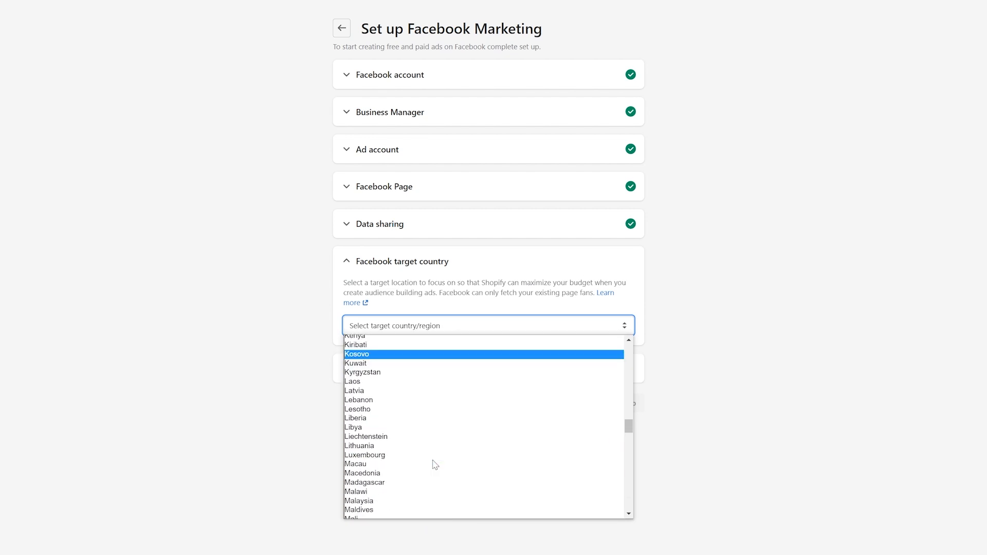
scroll(434, 465, "down", 12)
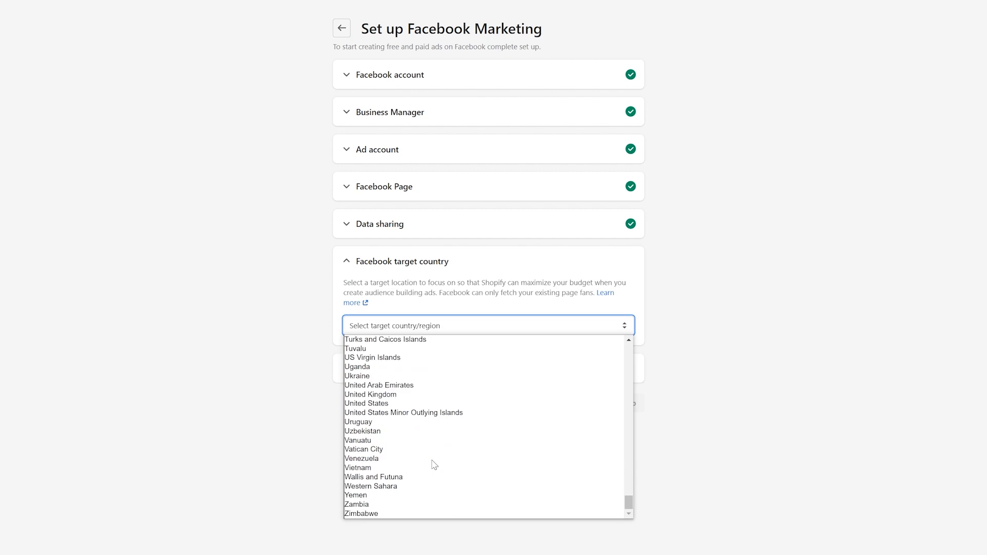
left_click(392, 404)
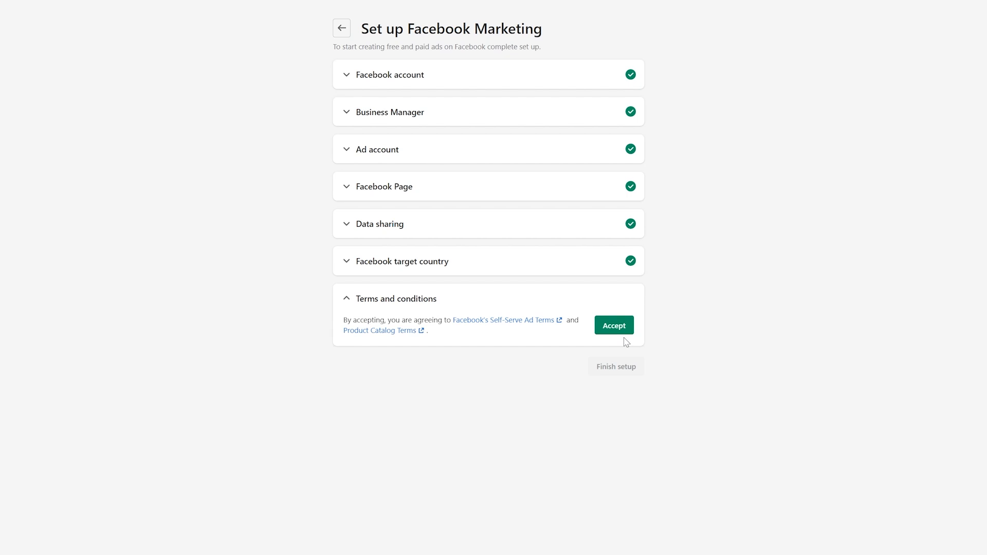
- Accept Facebook's terms and conditions and finish the Facebook Marketing setup
left_click(622, 332)
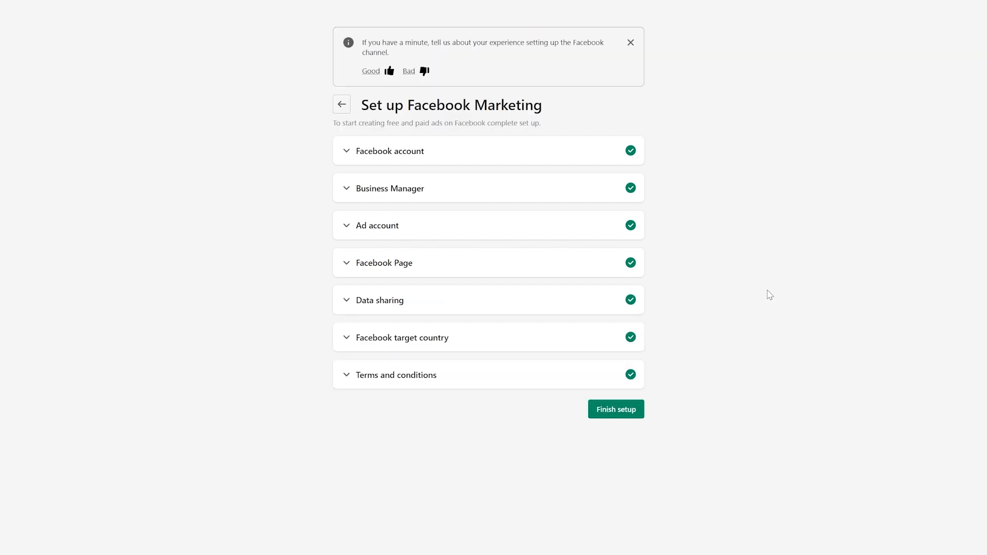
left_click(635, 409)
left_click(553, 346)
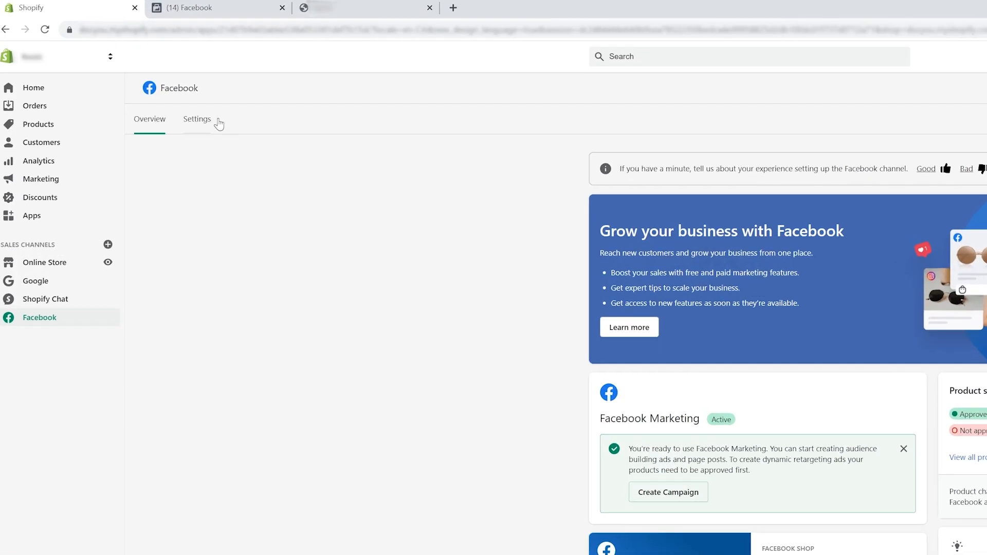
- In the Facebook channel's data sharing settings, pick Enhanced and then Maximum as the sharing level
left_click(139, 77)
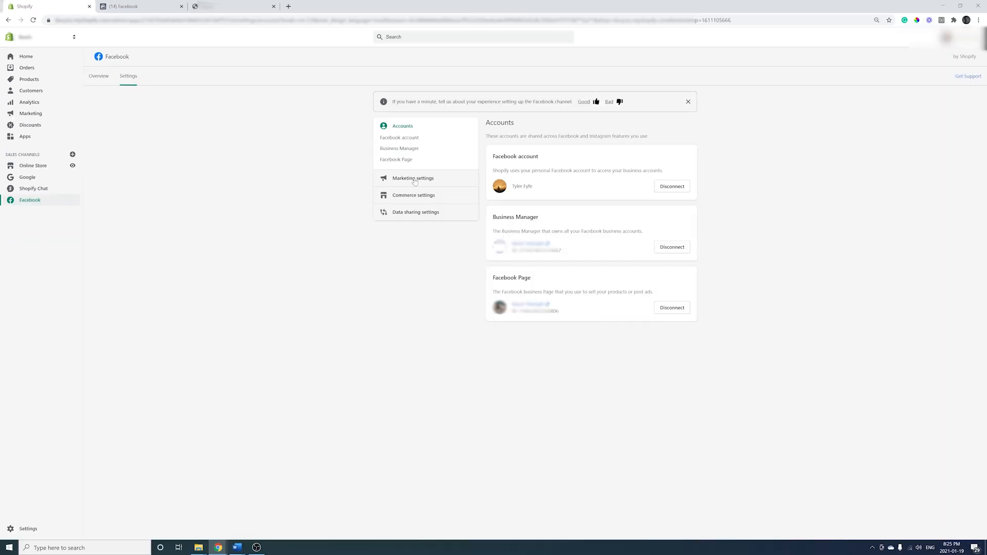
left_click(286, 236)
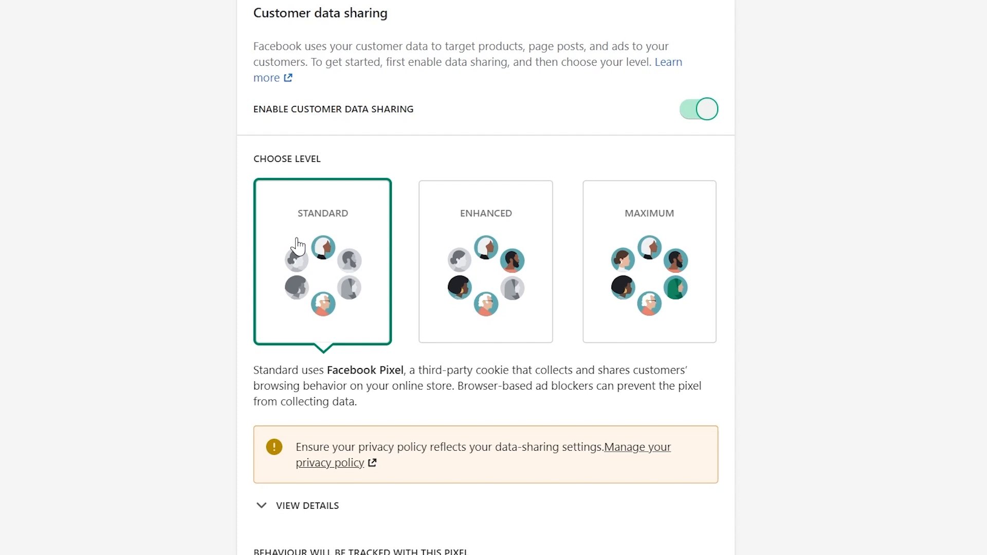
left_click(454, 267)
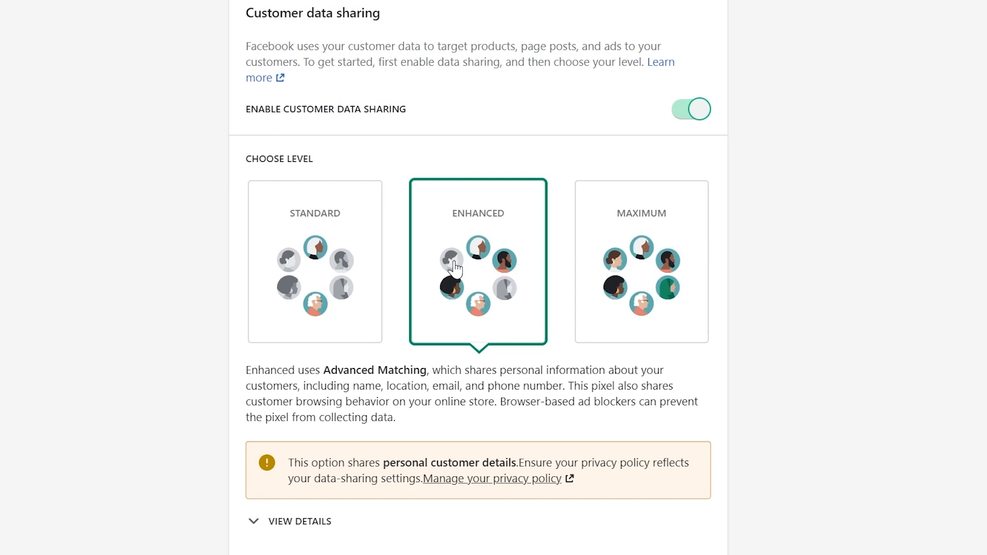
left_click(626, 212)
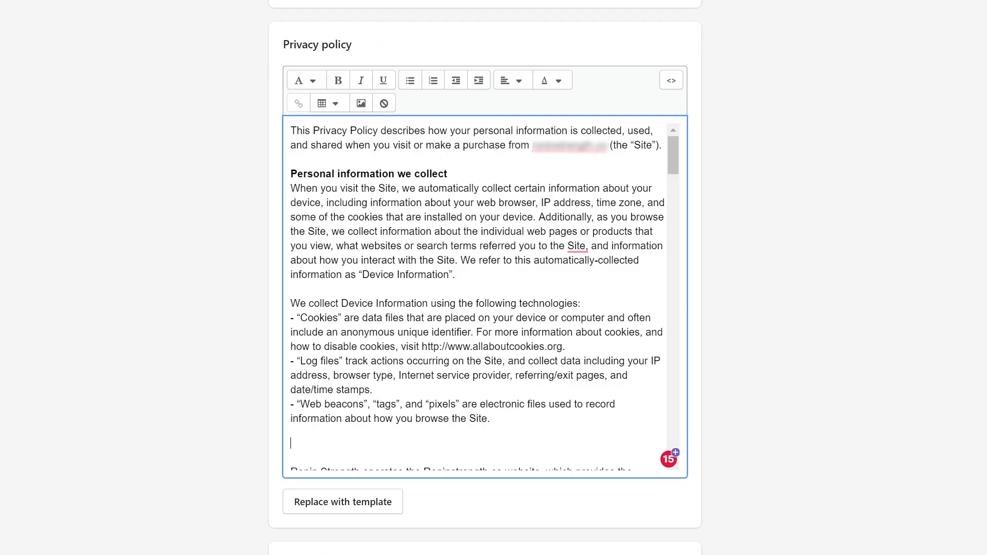
- Add a privacy policy sentence about customer data shared with Facebook, then confirm Standard data sharing
type("Additiona")
type("lly, Ronin Strength Inc. collects personal customer information which i")
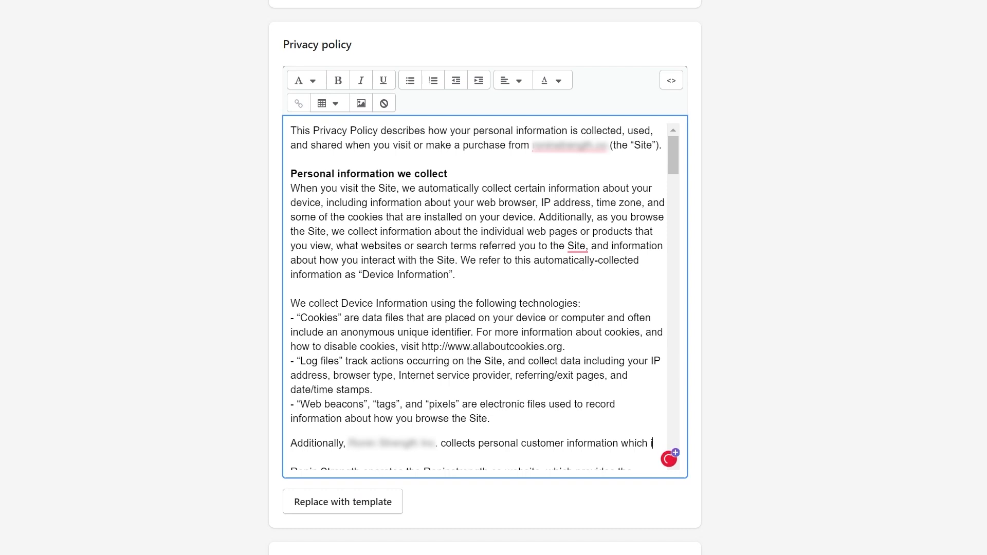
type("s shared with Facebook in an effort to serve more relevant ads and improve our customer experience.")
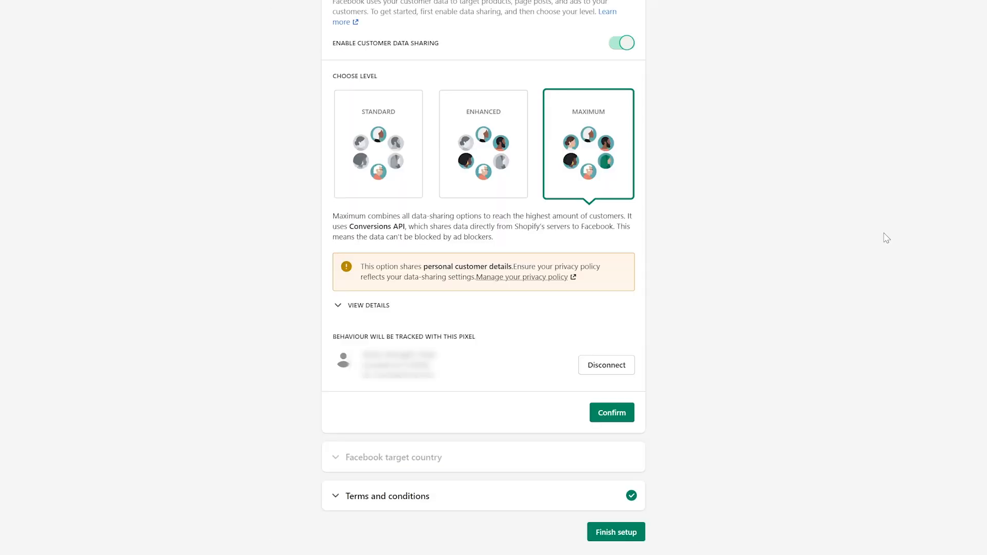
left_click(389, 164)
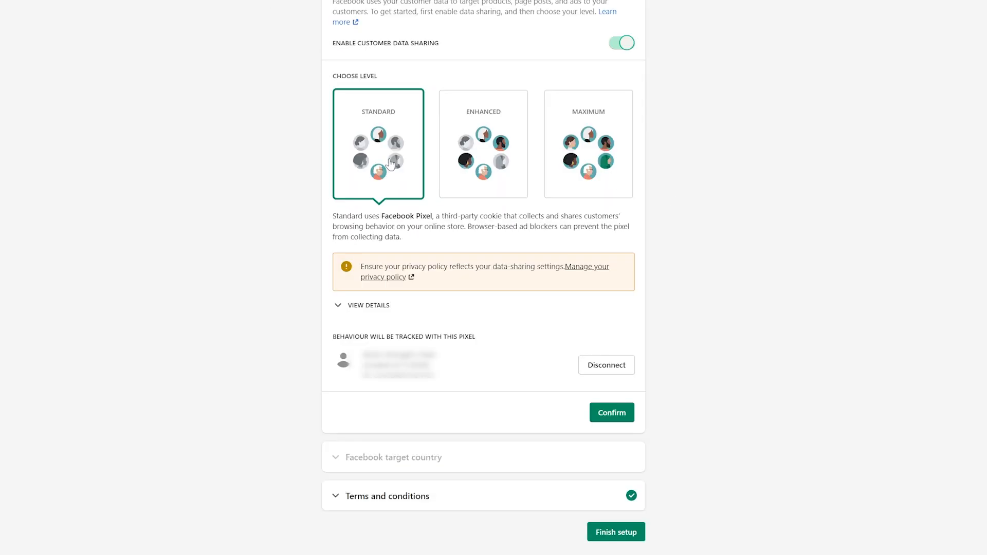
left_click(621, 413)
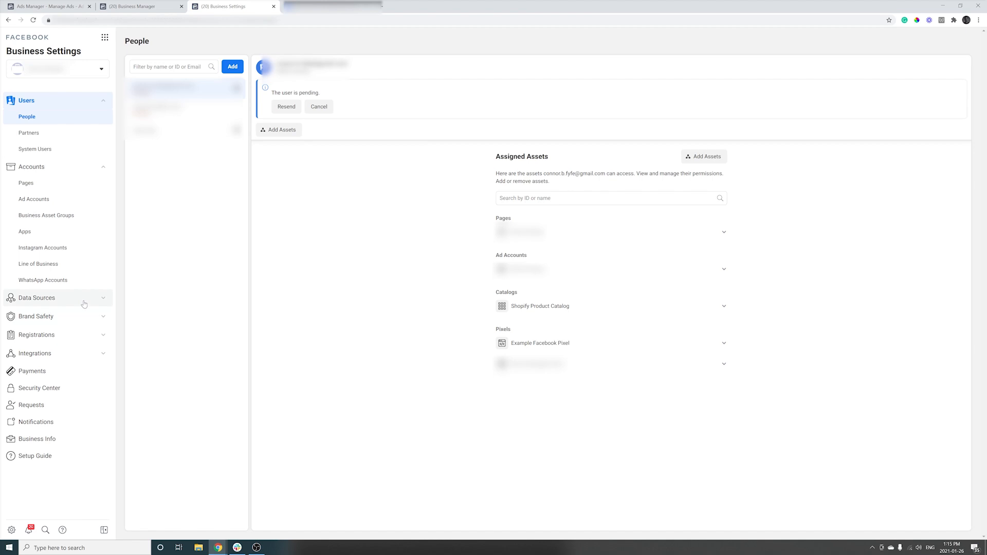
- Go to the Brand Safety > Domains page in Facebook Business Settings
left_click(83, 301)
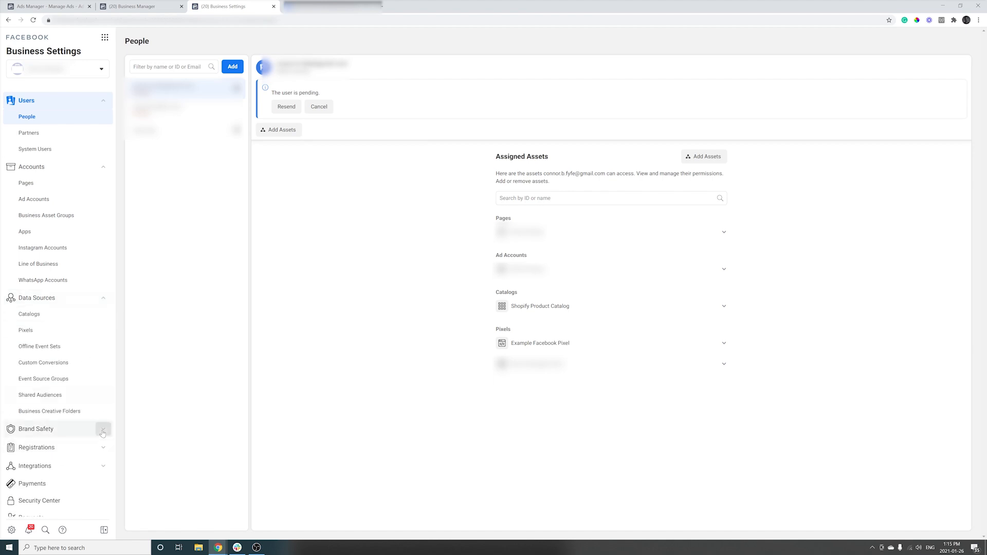
left_click(88, 429)
left_click(47, 446)
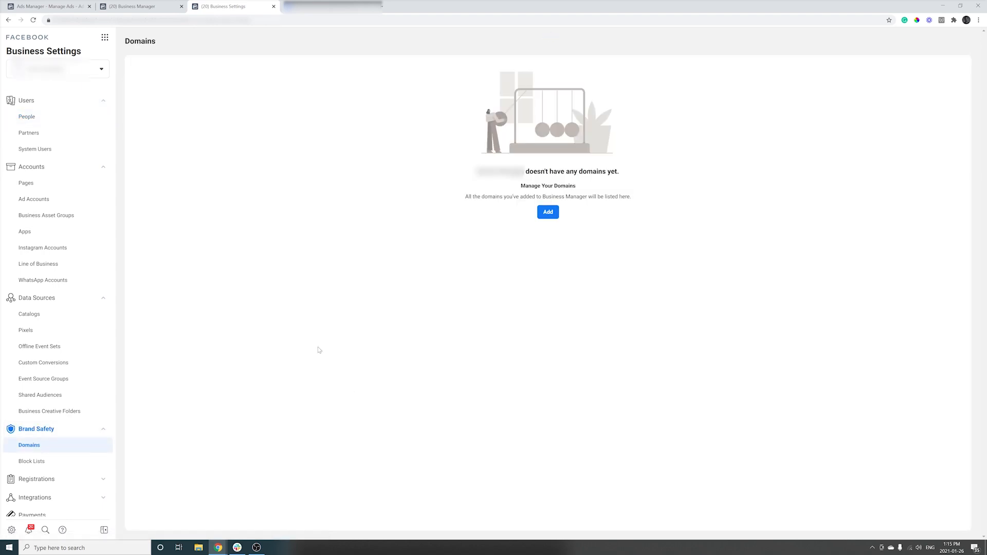
- Add the store's domain and copy its DNS TXT verification record
left_click(548, 212)
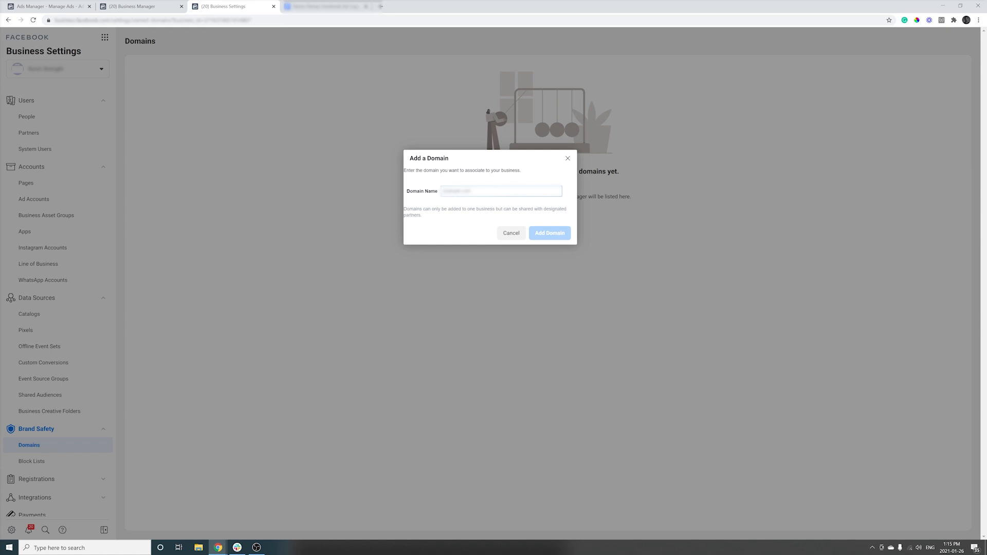
type("wwwess")
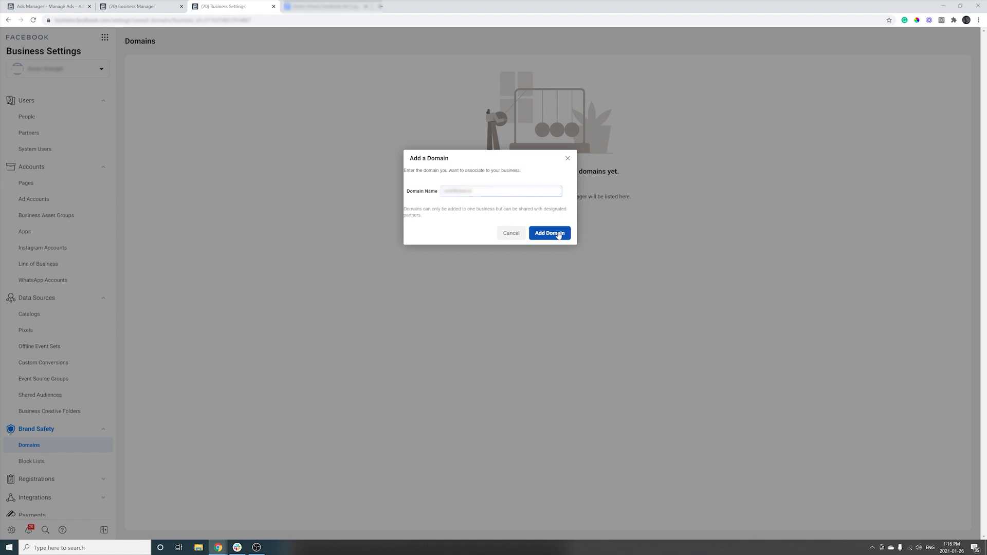
left_click(550, 233)
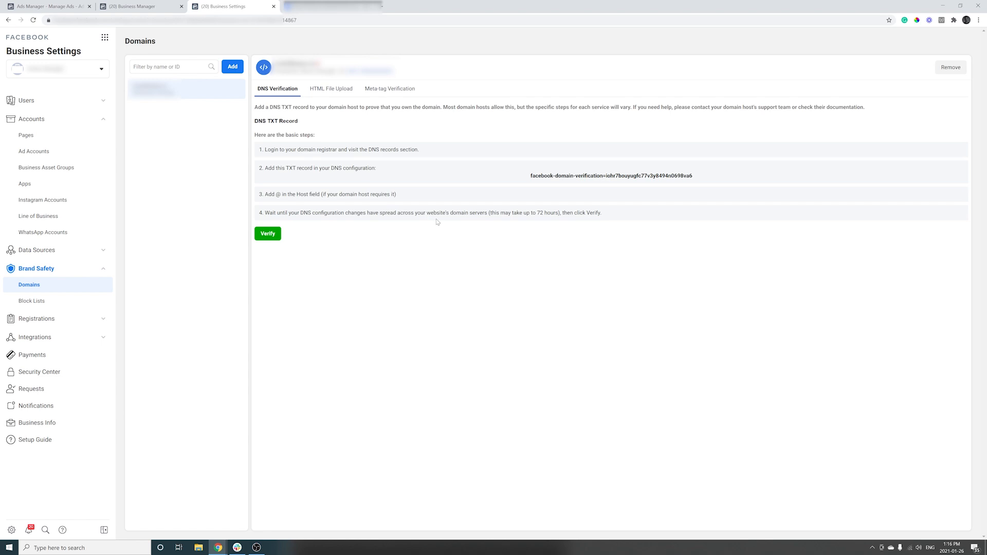
left_click(532, 179)
- Load the Shopify admin in the new tab and open the primary domain's DNS settings from Domains
left_click(383, 7)
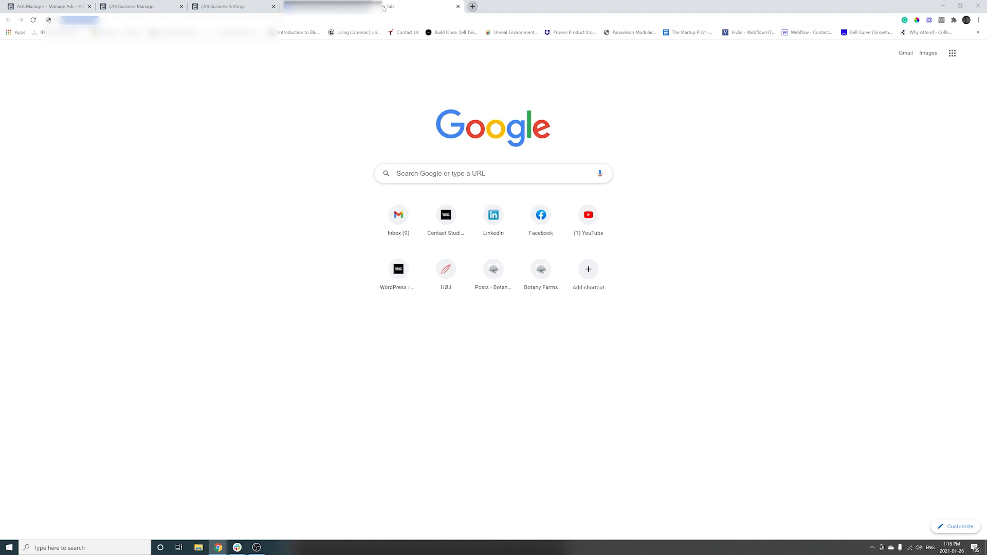
type("botany")
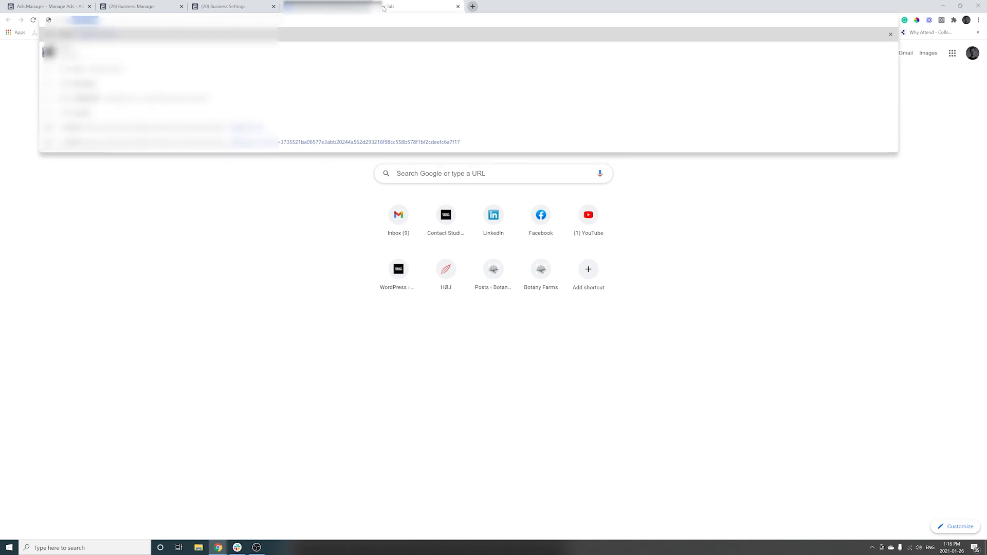
key("Up")
key("Up")
key("Return")
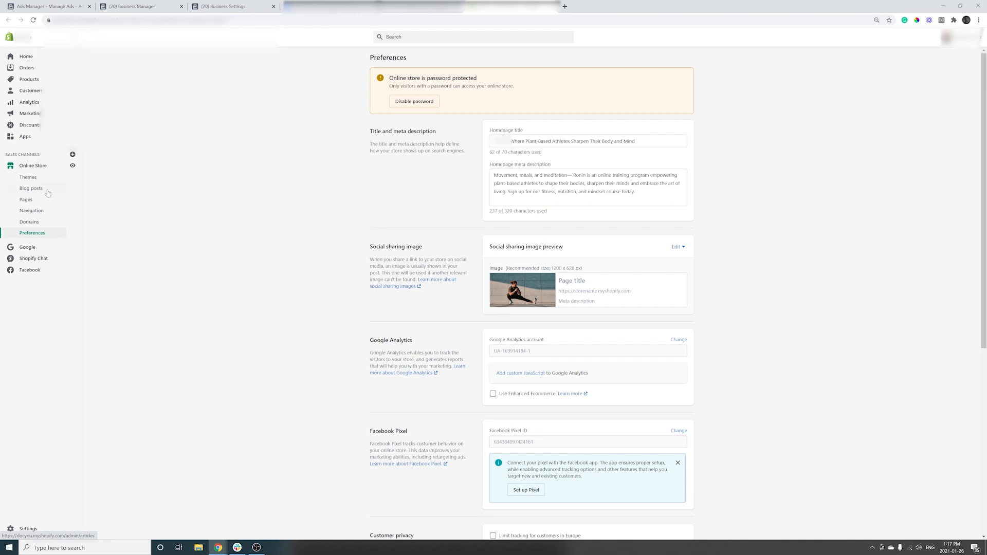
left_click(51, 221)
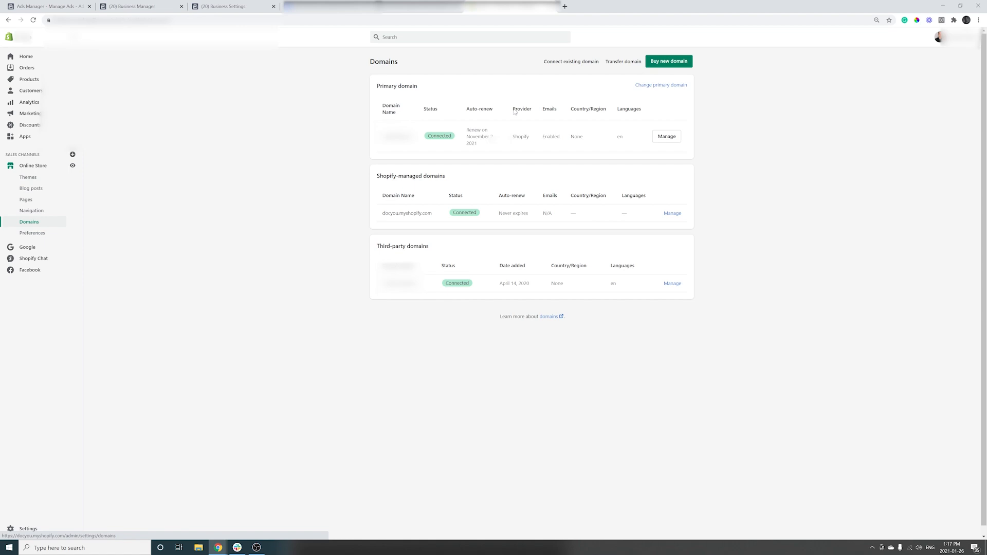
left_click(667, 137)
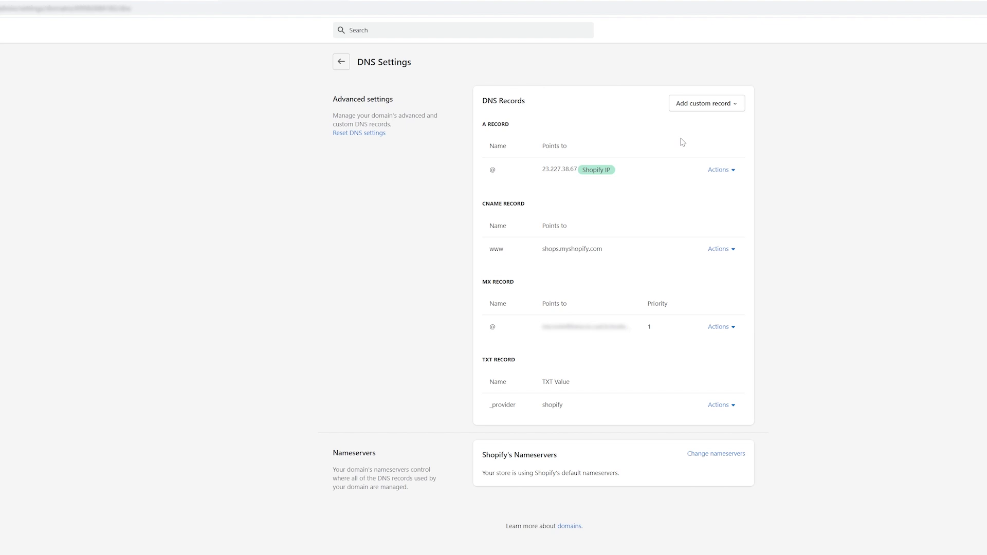
- Add a TXT record named @ holding the pasted Facebook verification value, then return to Business Settings
left_click(703, 101)
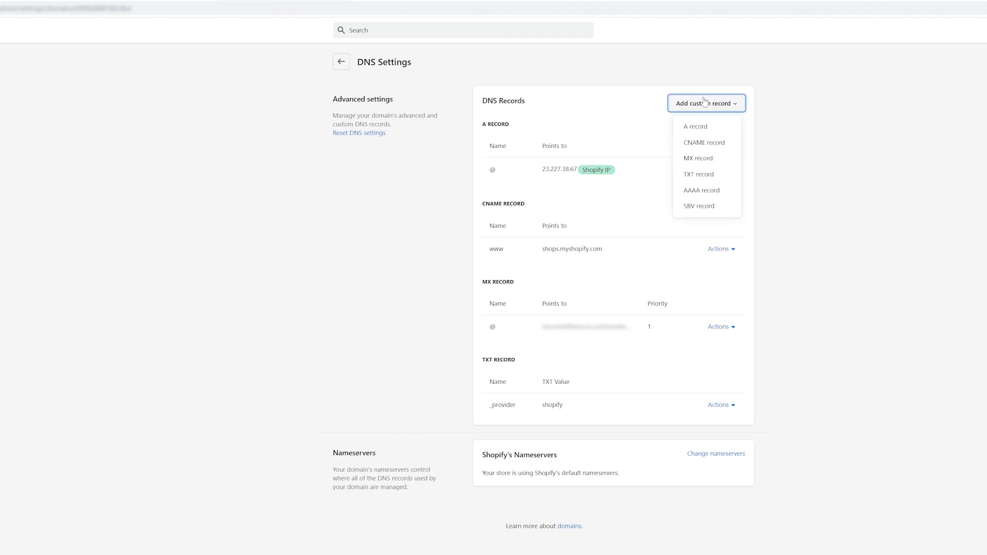
left_click(712, 175)
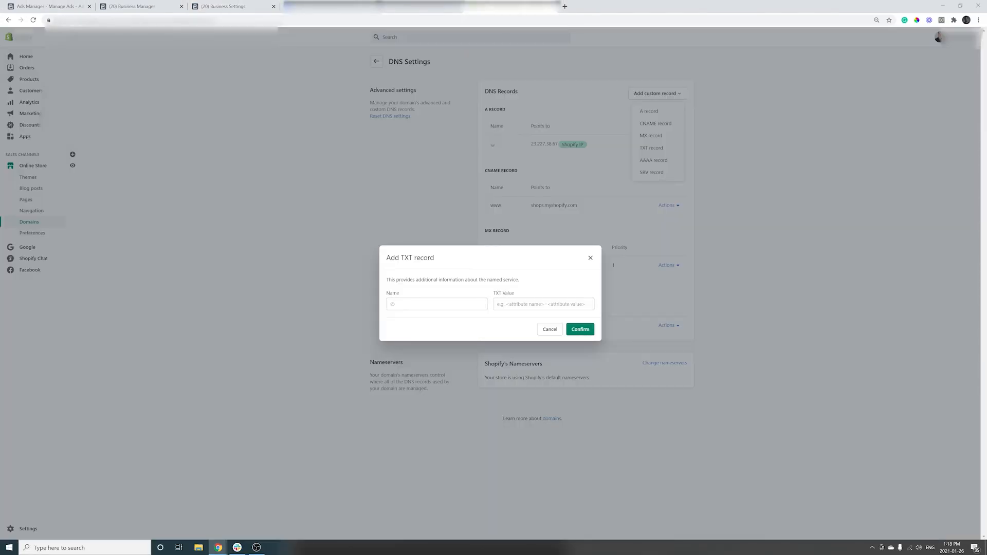
left_click(436, 305)
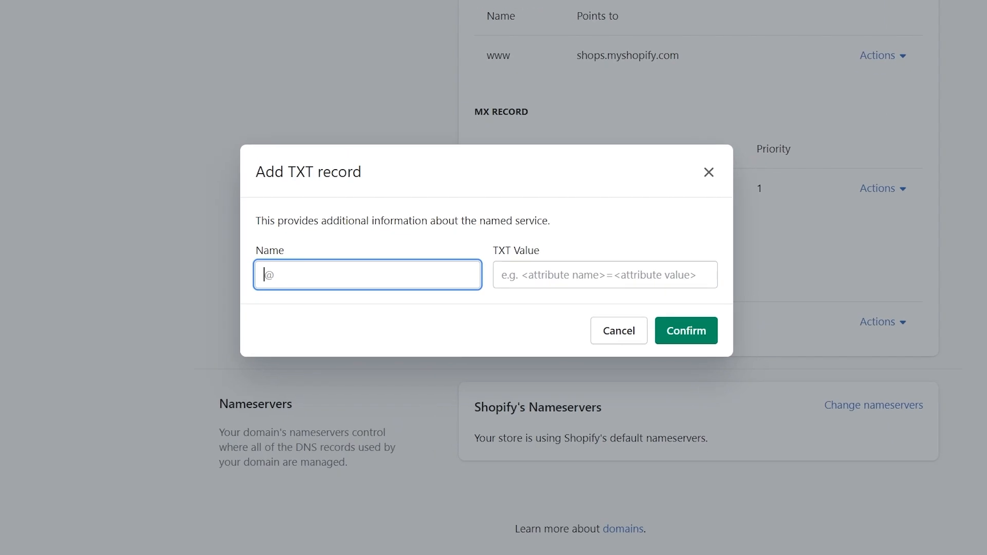
type("@")
right_click(568, 277)
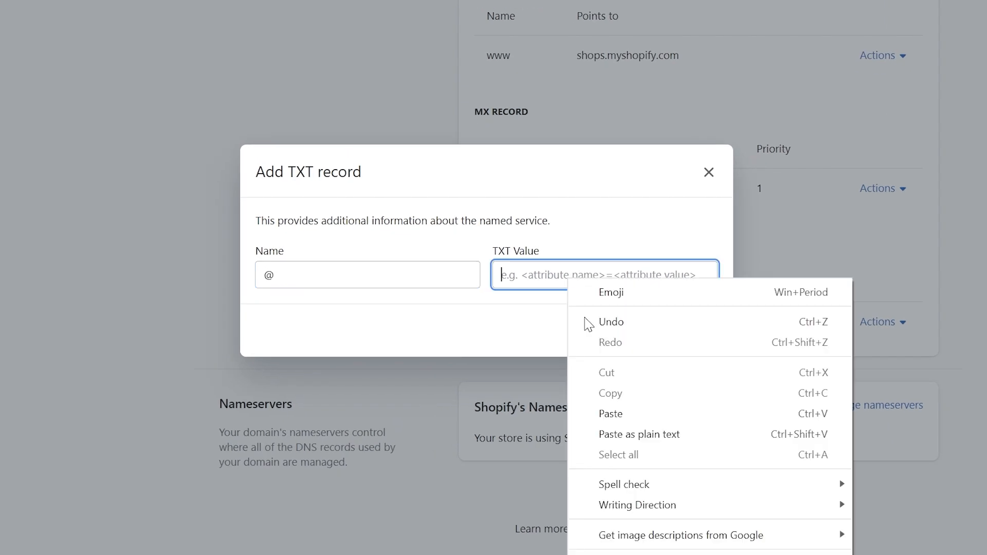
left_click(611, 413)
left_click(688, 333)
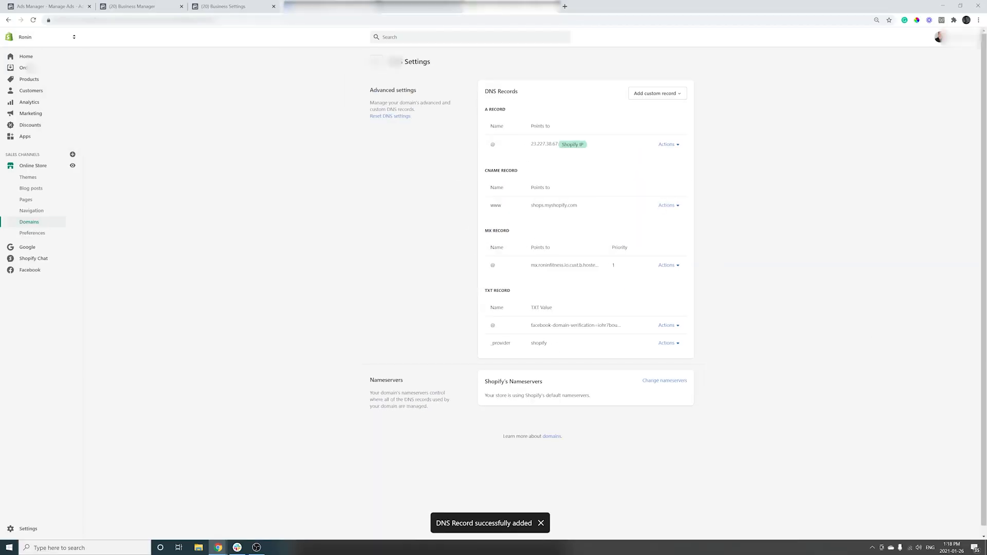
left_click(239, 7)
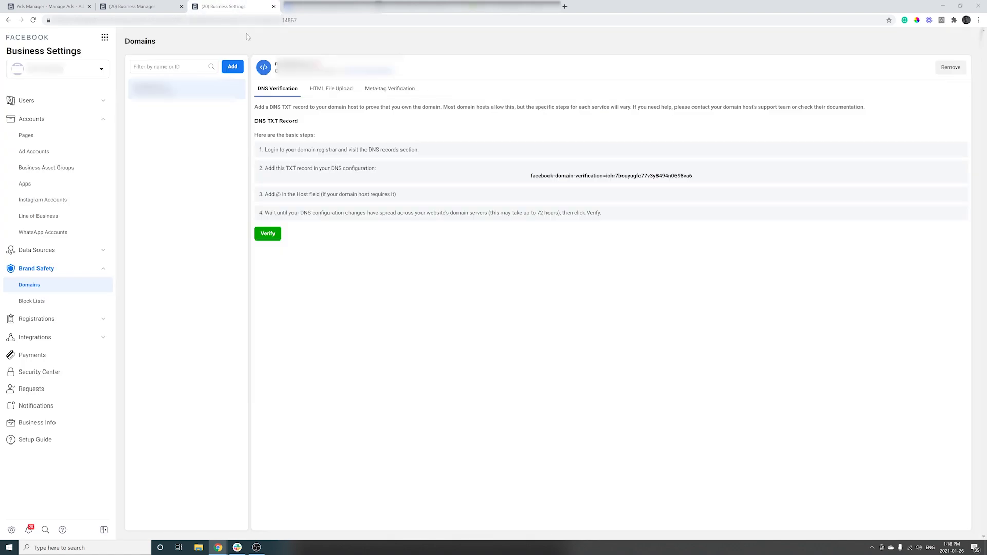
- Verify the store's domain on the DNS Verification tab
left_click(268, 233)
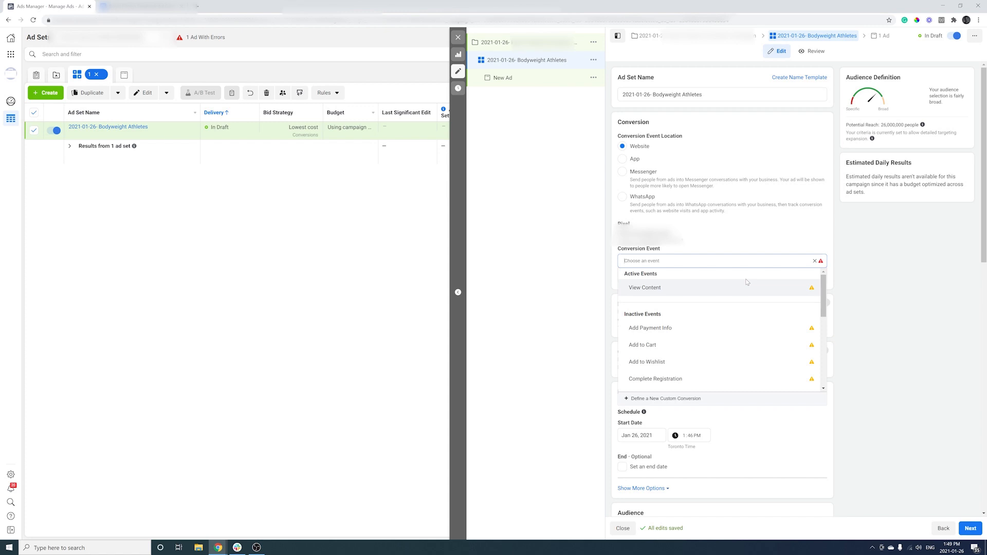
mouse_move(746, 283)
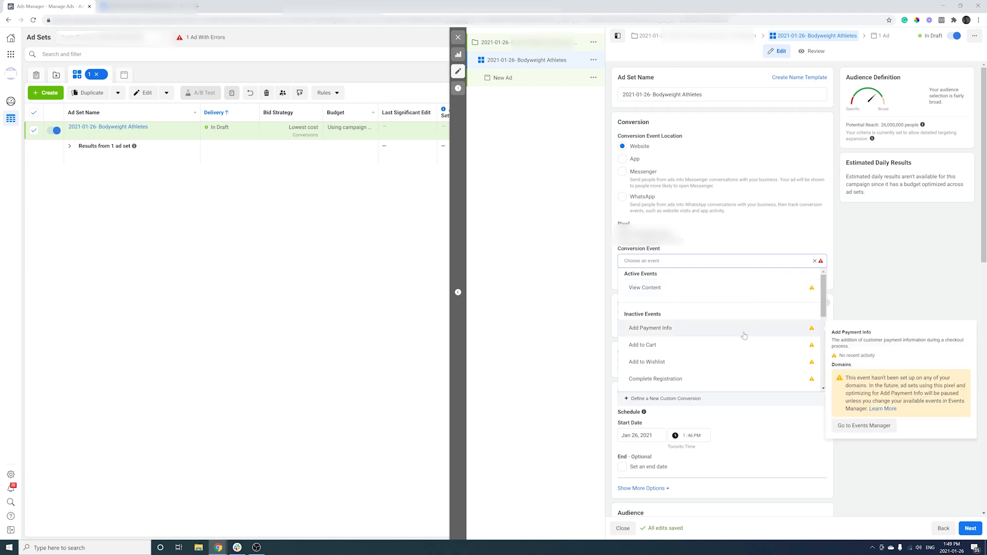
mouse_move(743, 346)
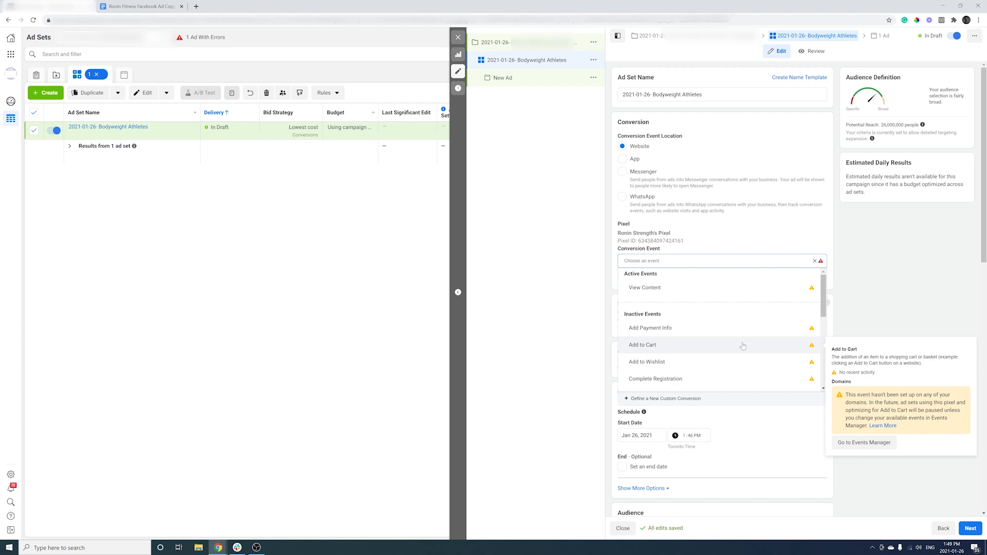
scroll(742, 343, "down", 3)
scroll(742, 342, "up", 2)
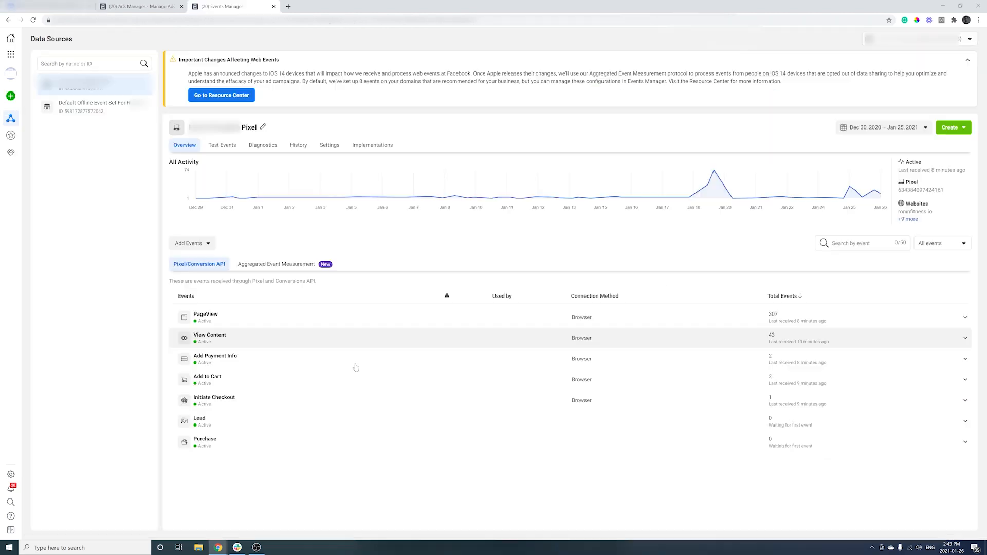
- Launch the pixel's Event Setup Tool on the store's website URL
left_click(208, 244)
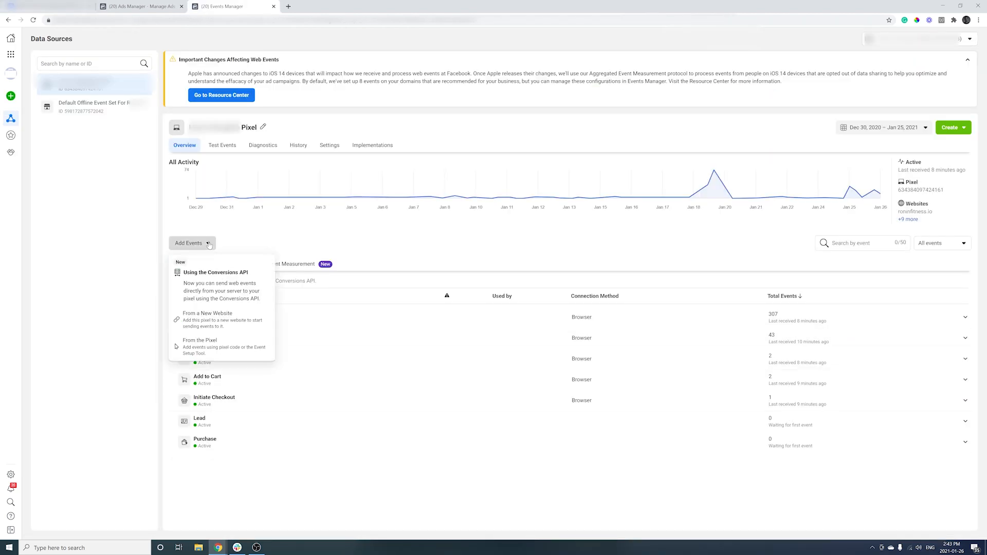
left_click(217, 350)
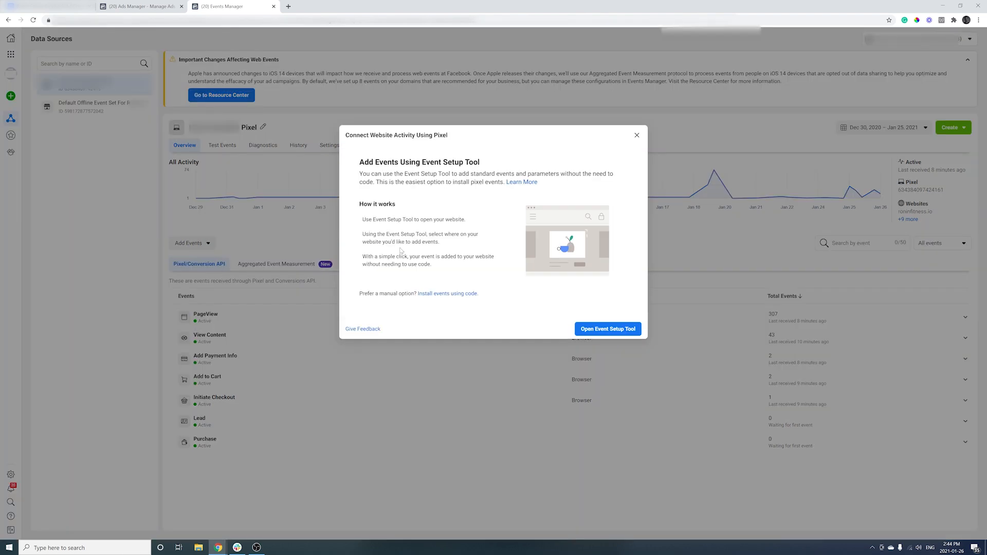
left_click(624, 329)
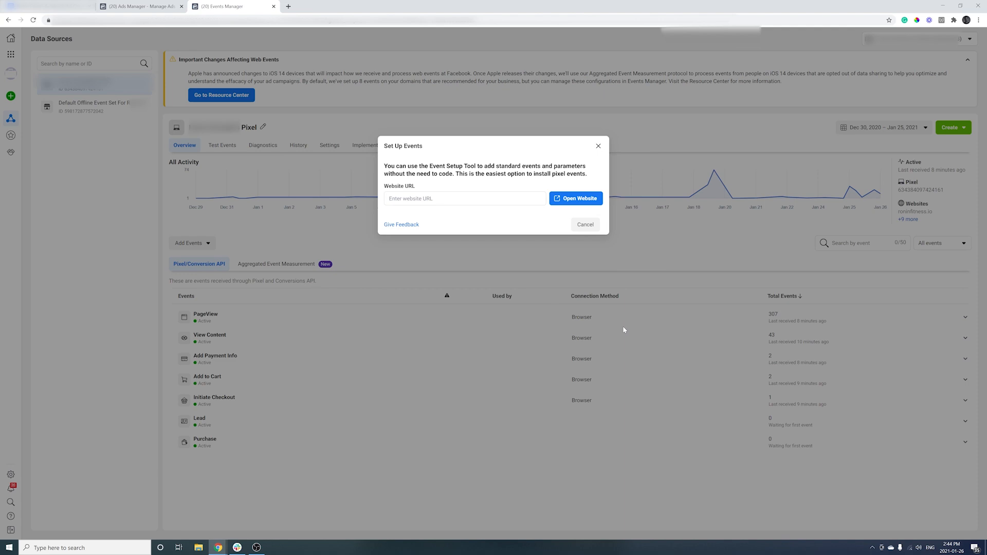
type("ronfi")
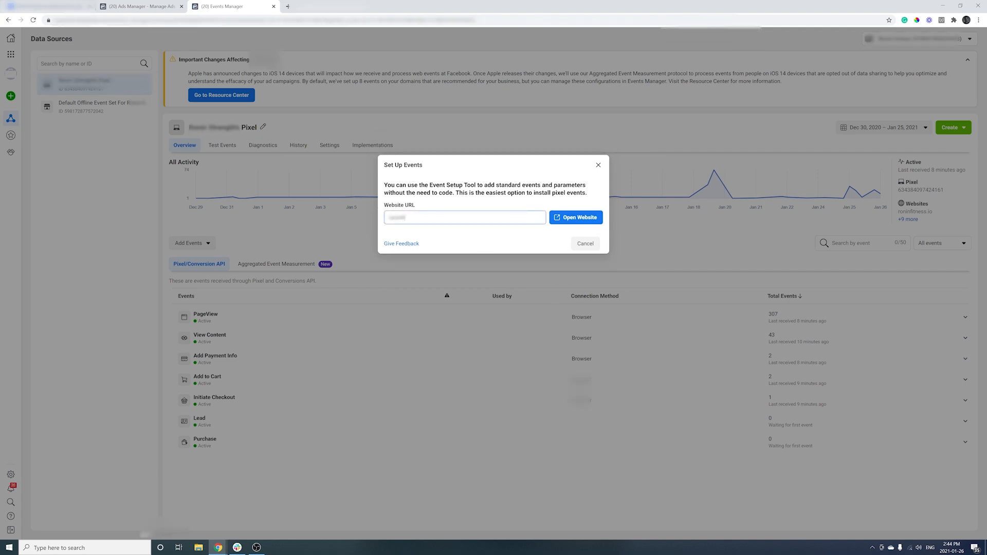
type("tne")
left_click(593, 221)
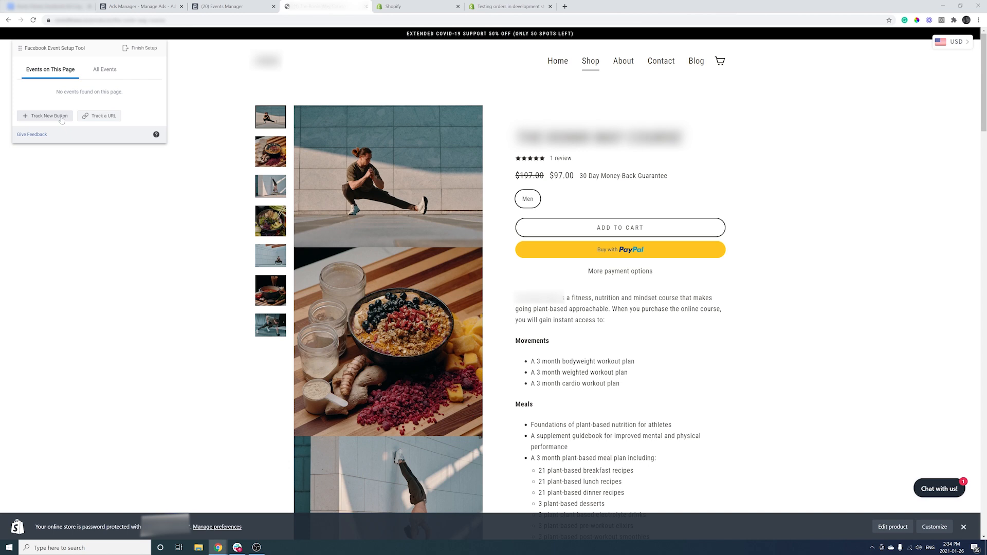
- Track the ADD TO CART button as an Add to Cart event valued at the $97.00 page price
left_click(61, 116)
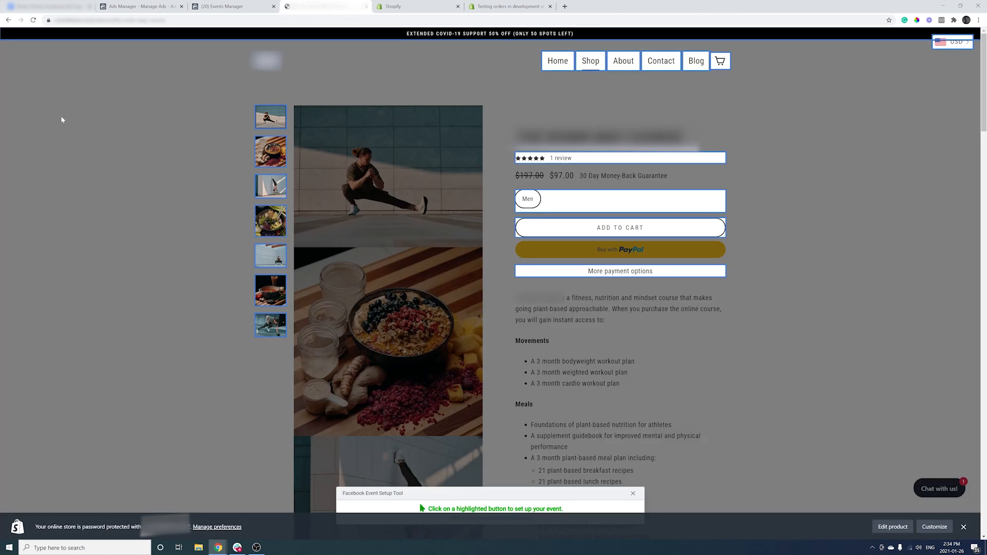
left_click(640, 235)
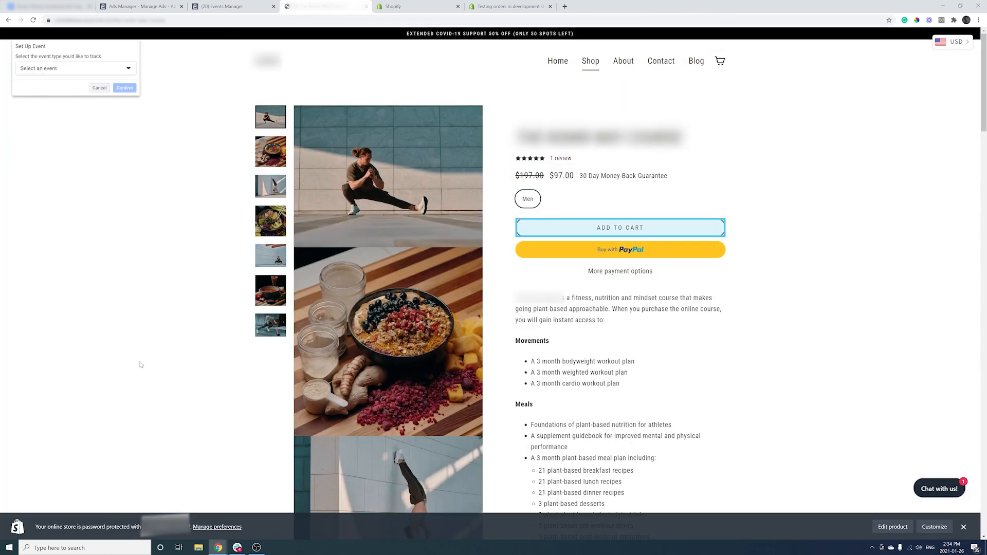
left_click(85, 68)
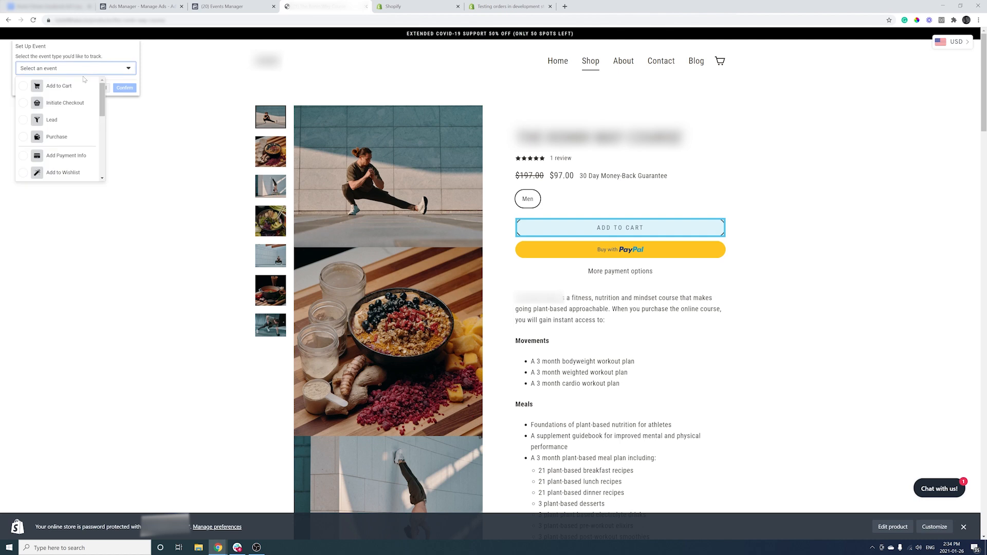
left_click(57, 86)
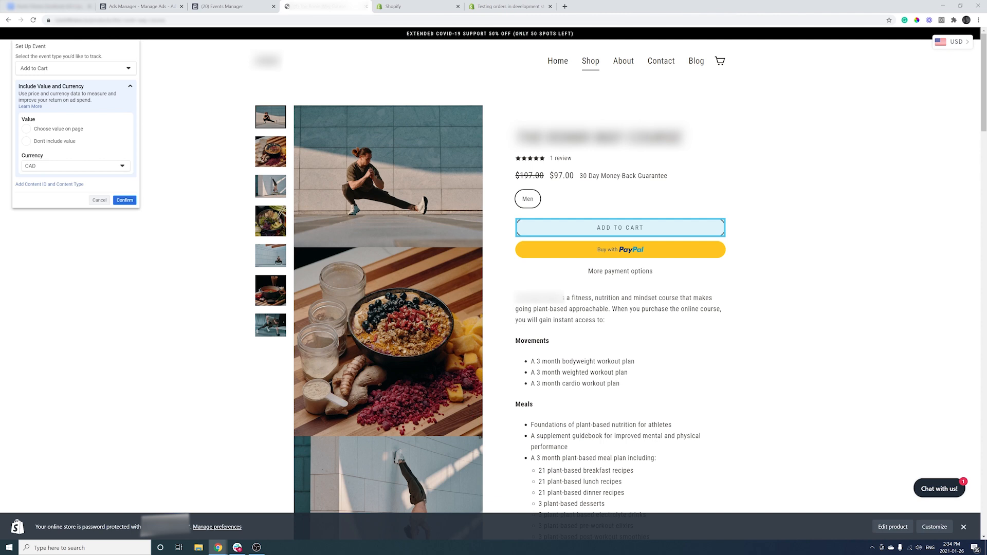
left_click(24, 130)
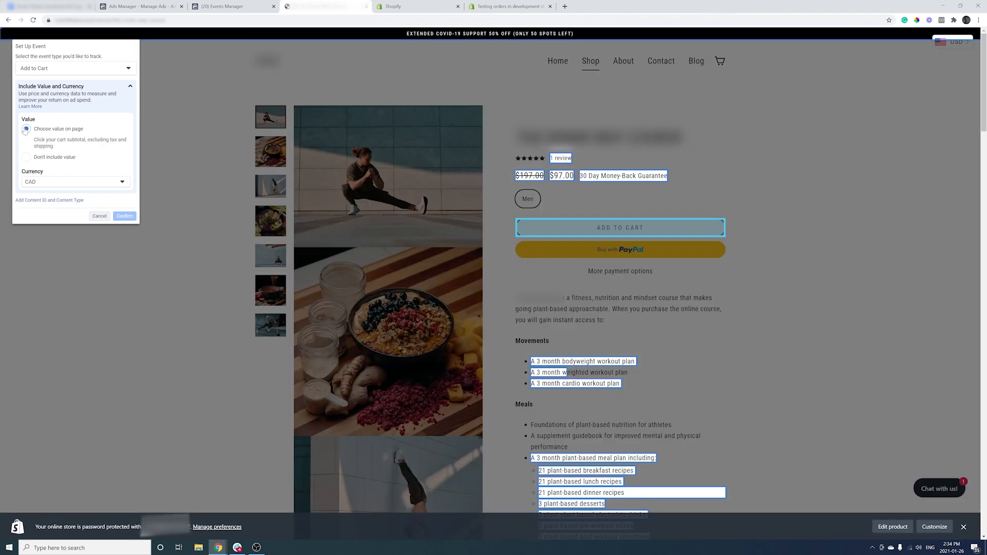
left_click(566, 178)
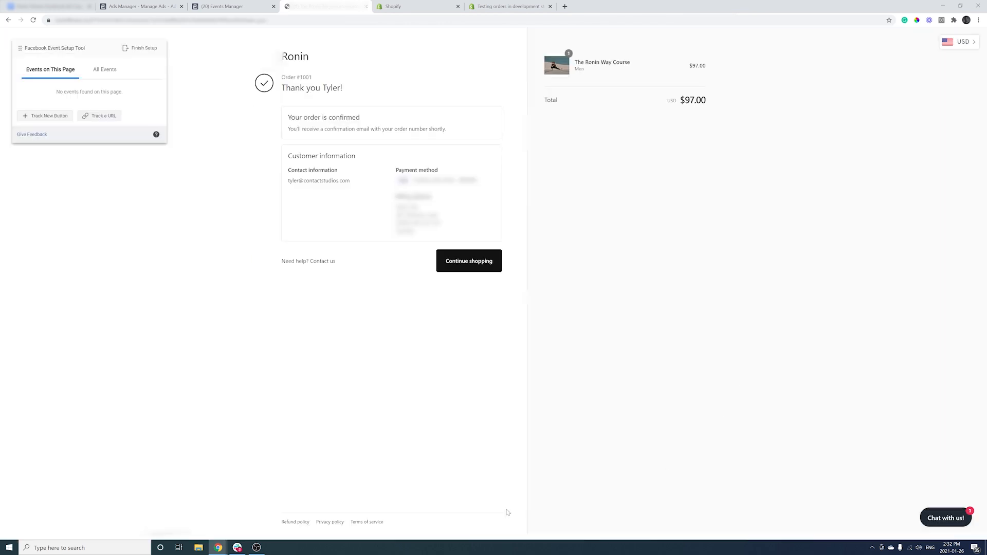
- Track the order confirmation URL as a Purchase event using the $97.00 total from the page
left_click(103, 116)
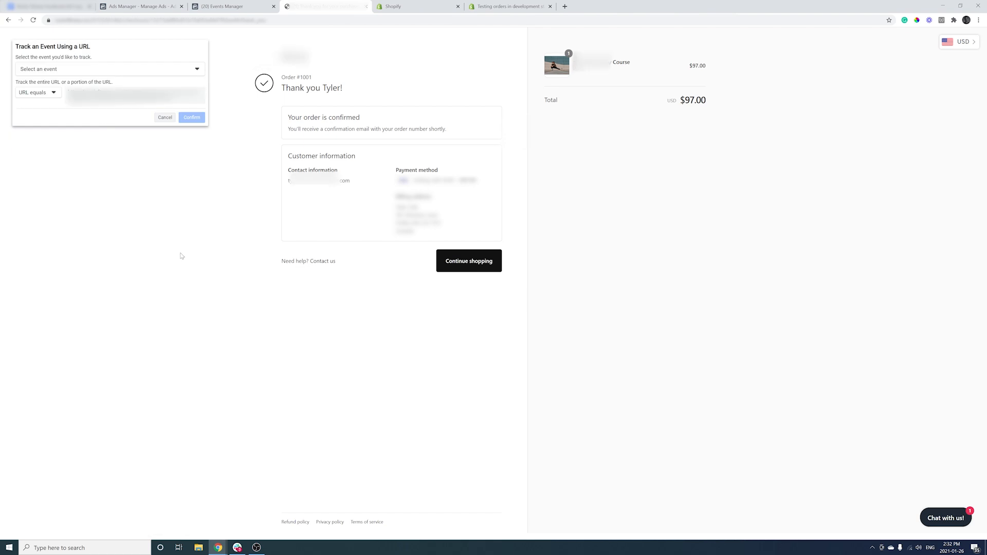
left_click(113, 71)
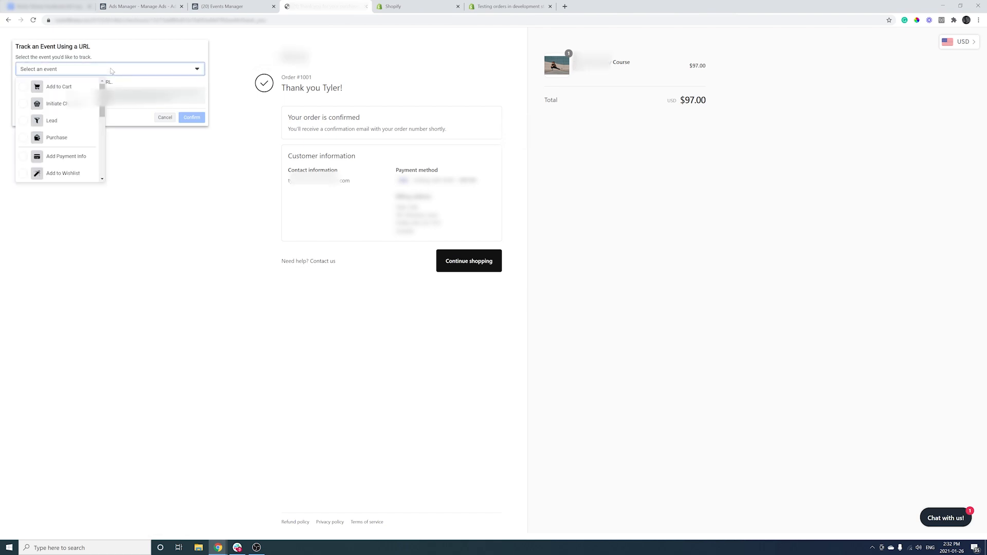
left_click(68, 142)
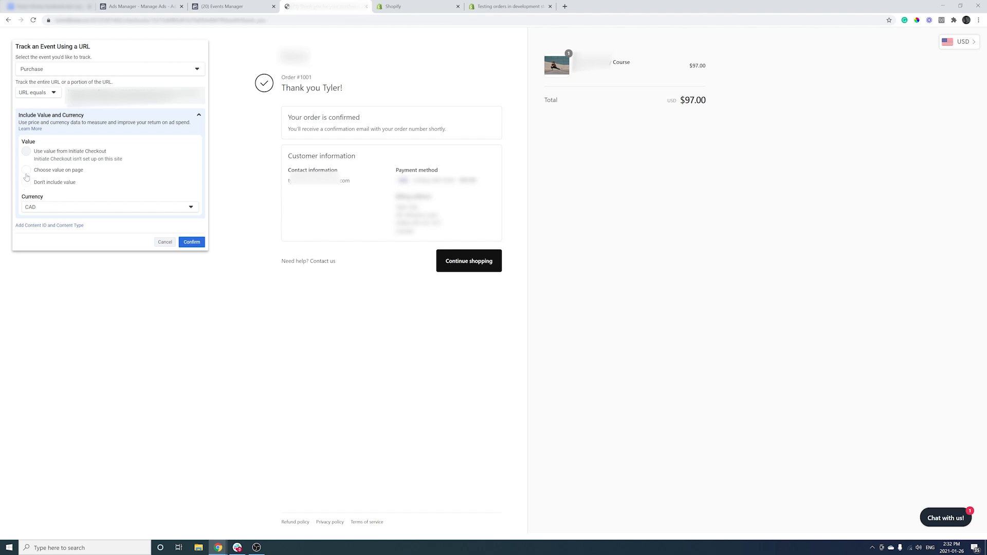
left_click(27, 170)
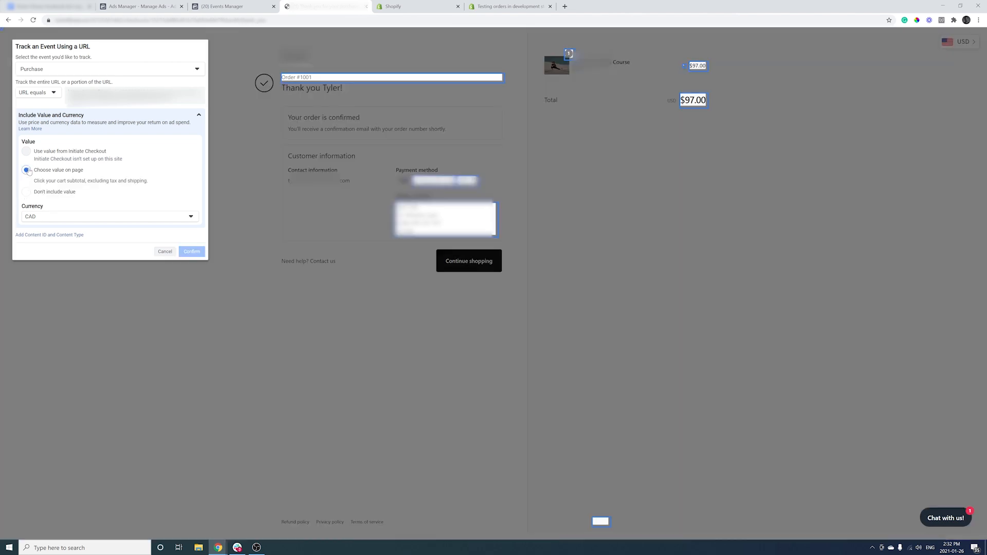
left_click(696, 102)
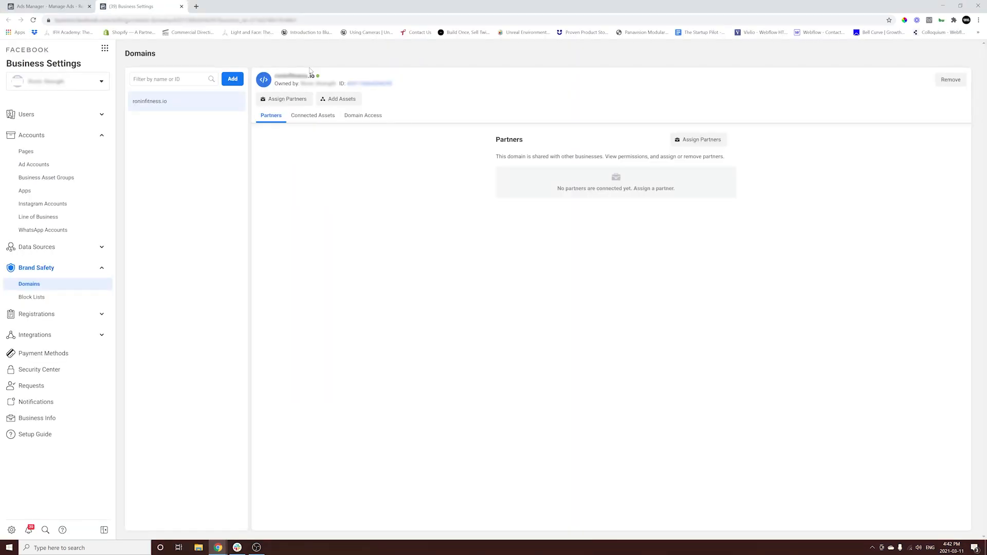
- Go to Facebook Events Manager from the all-tools menu
mouse_move(318, 76)
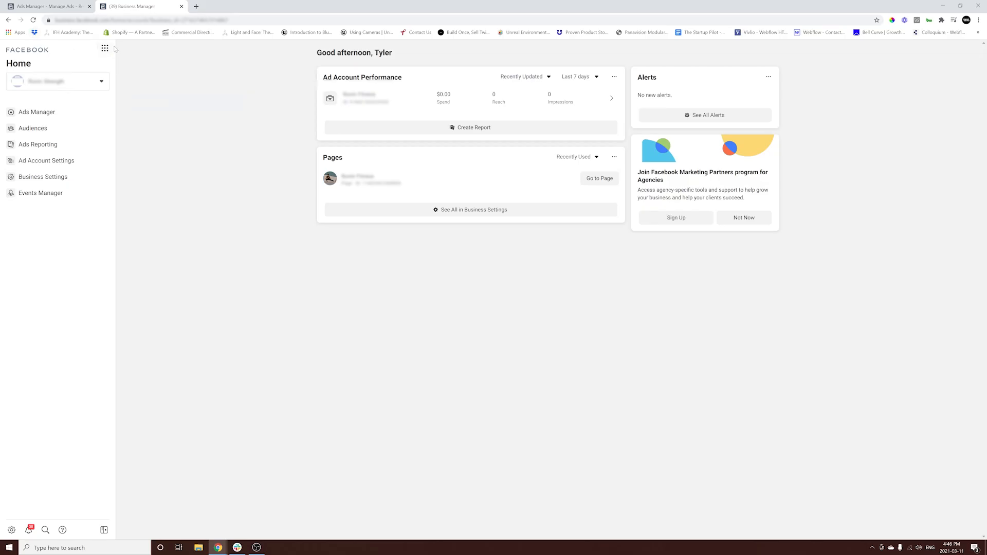
left_click(109, 49)
left_click(154, 118)
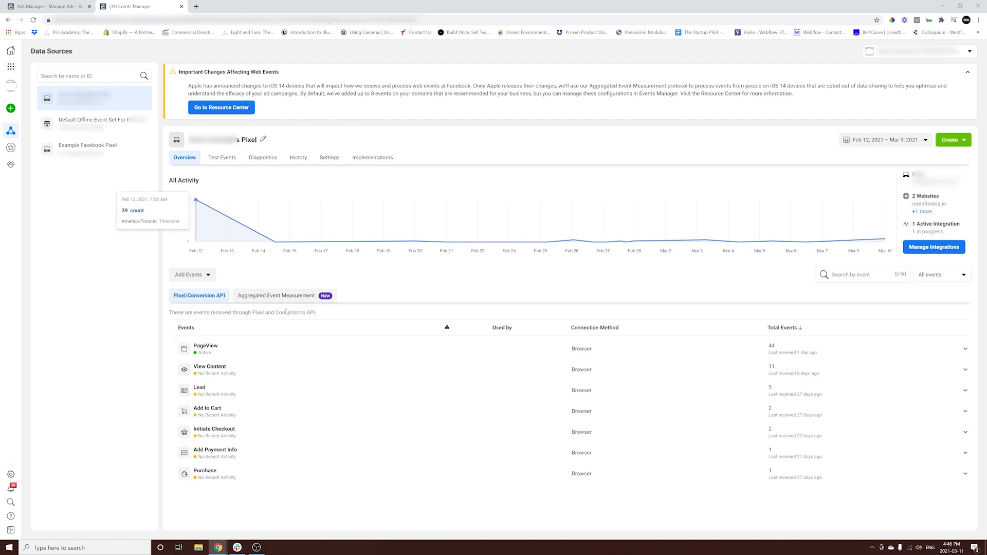
- Open the verified domain's prioritized web events for editing under Aggregated Event Measurement
left_click(303, 301)
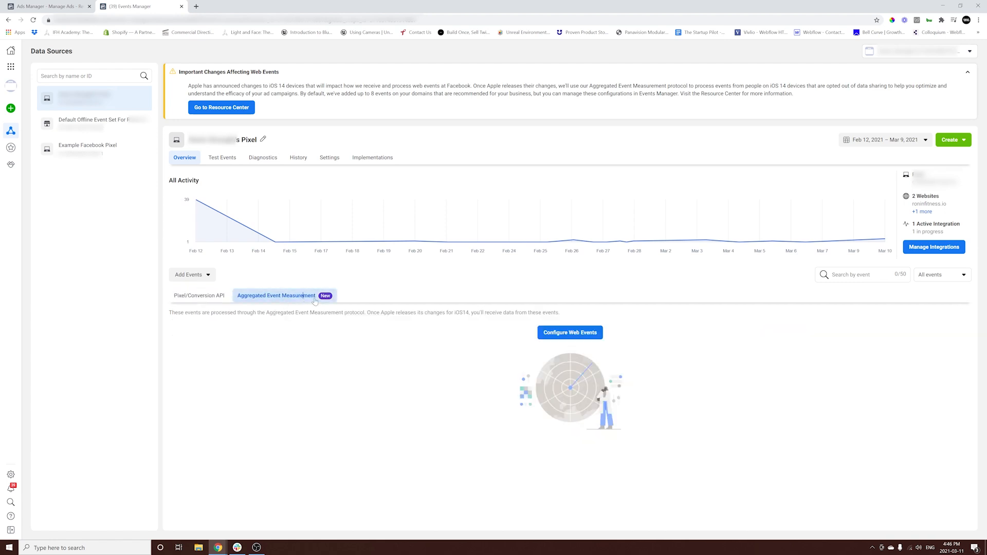
left_click(547, 332)
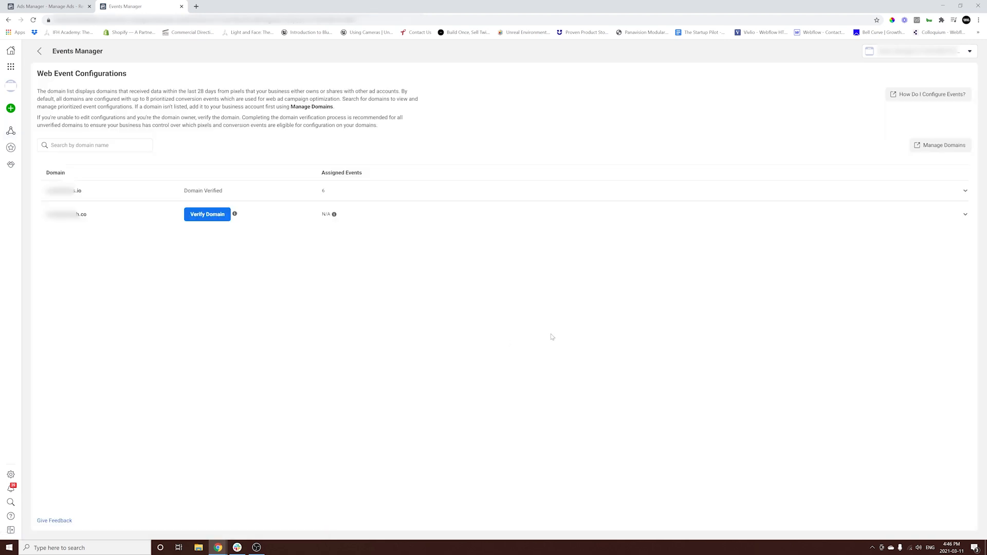
left_click(320, 196)
left_click(349, 281)
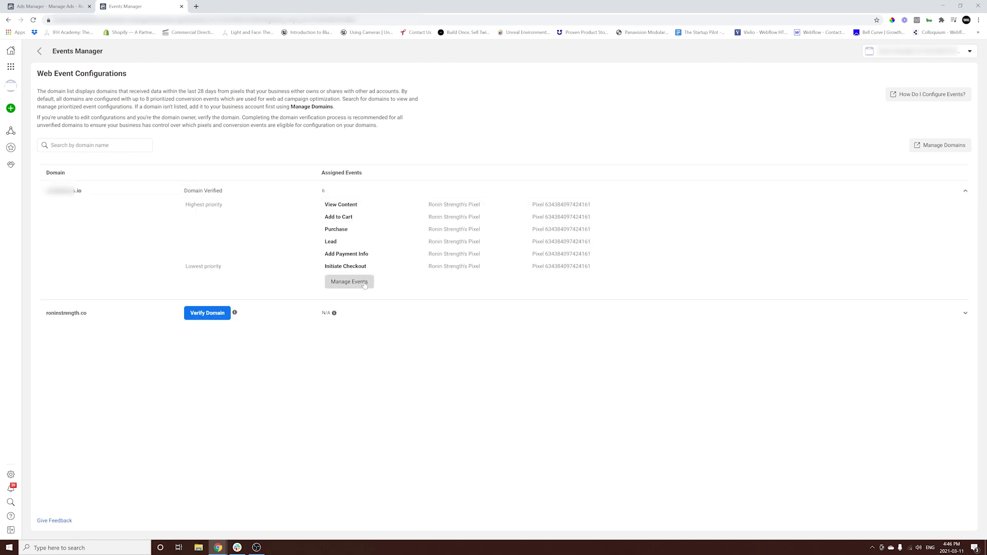
left_click(592, 258)
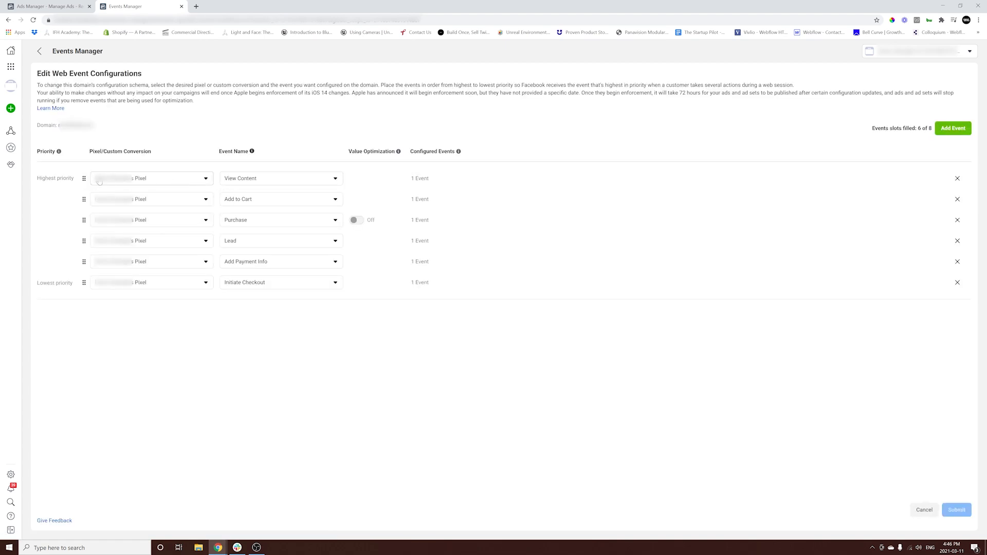
- Reorder web events to Purchase, Add to Cart, Initiate Checkout, Add Payment Info, Lead, View Content
left_click_drag(84, 181, 85, 282)
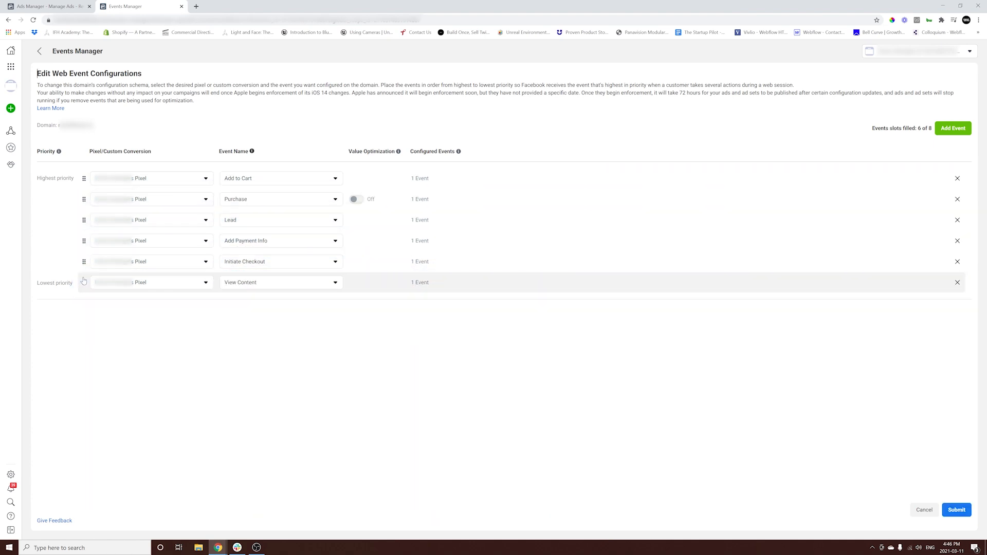
left_click_drag(84, 199, 83, 176)
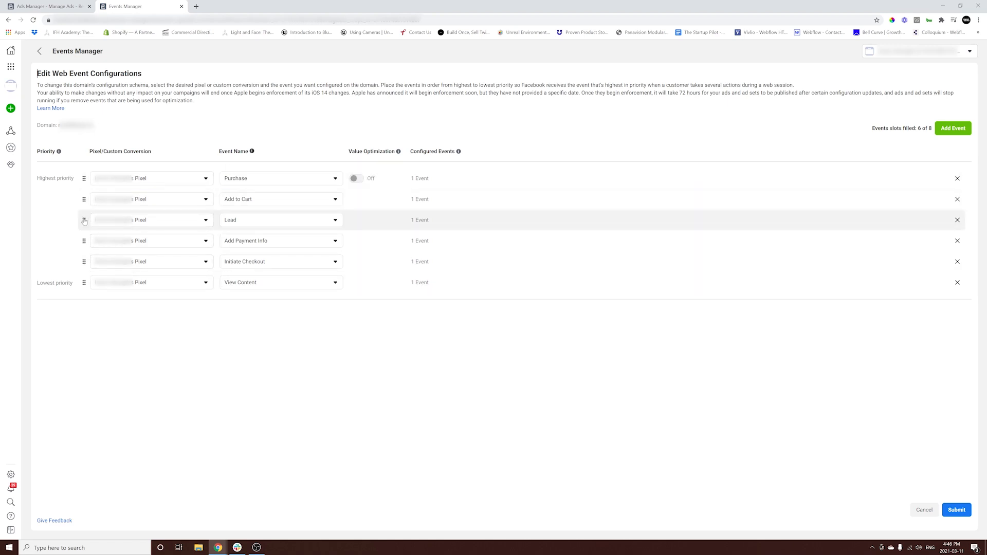
left_click_drag(84, 246, 83, 215)
left_click_drag(85, 263, 85, 224)
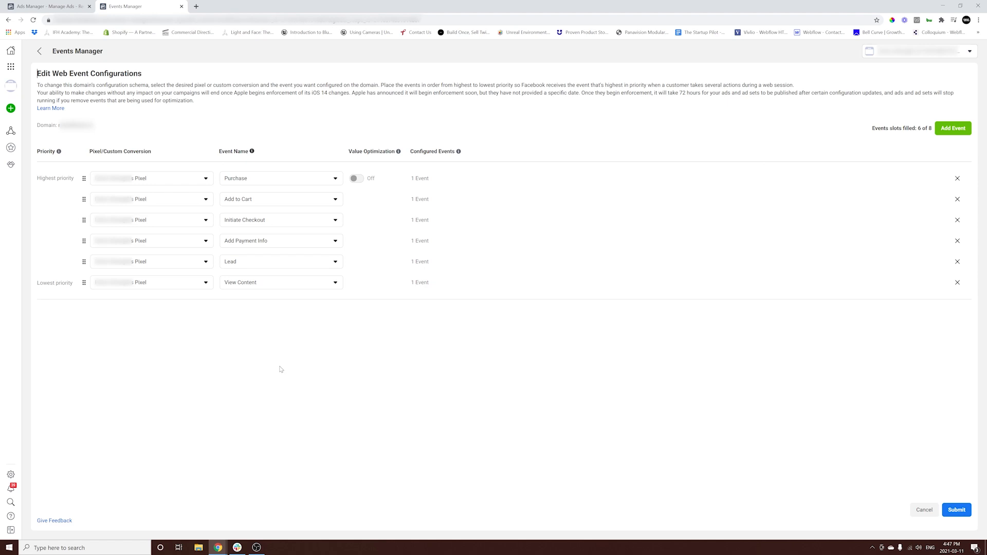
- Submit the new event priority order, acknowledge the immediate-effect warning, and apply it
mouse_move(363, 177)
left_click(956, 509)
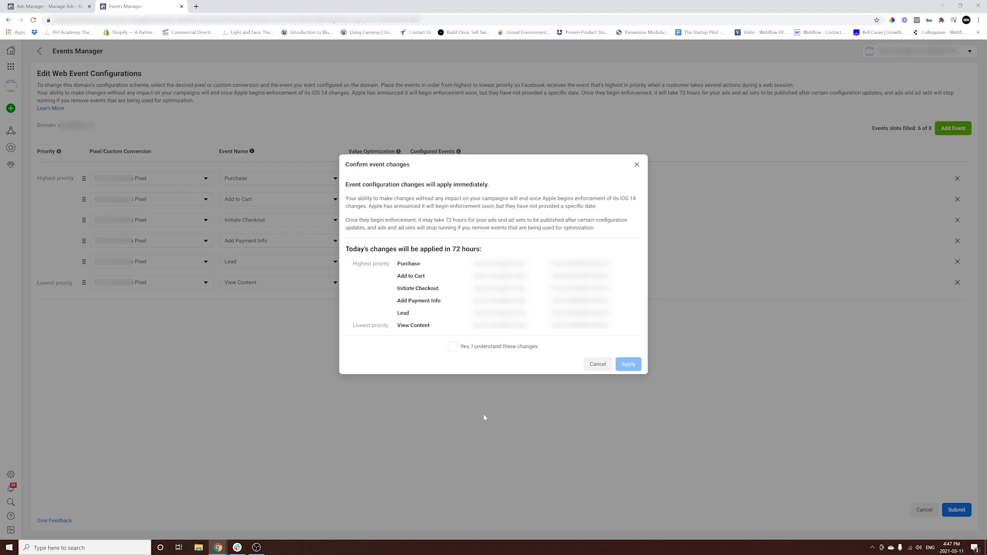
left_click(455, 347)
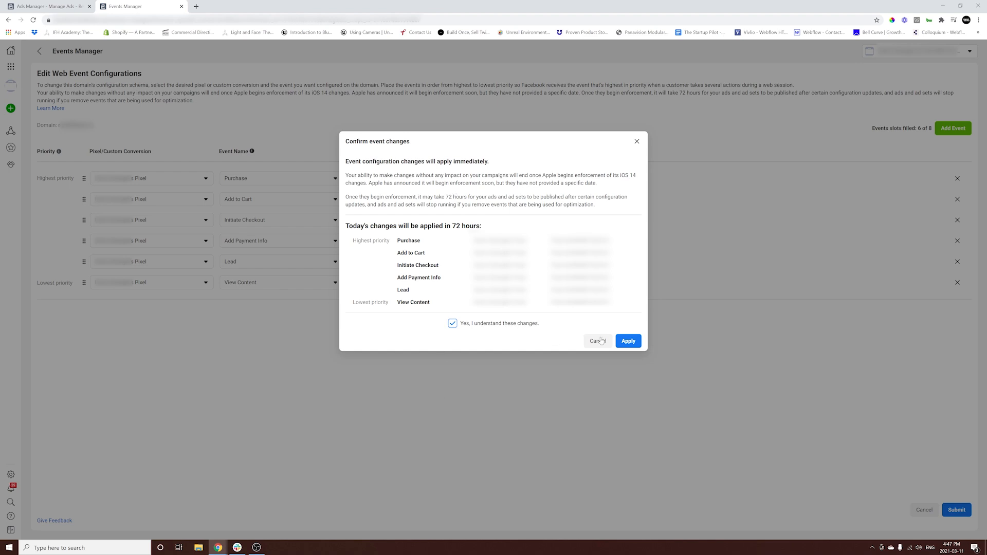
left_click(628, 343)
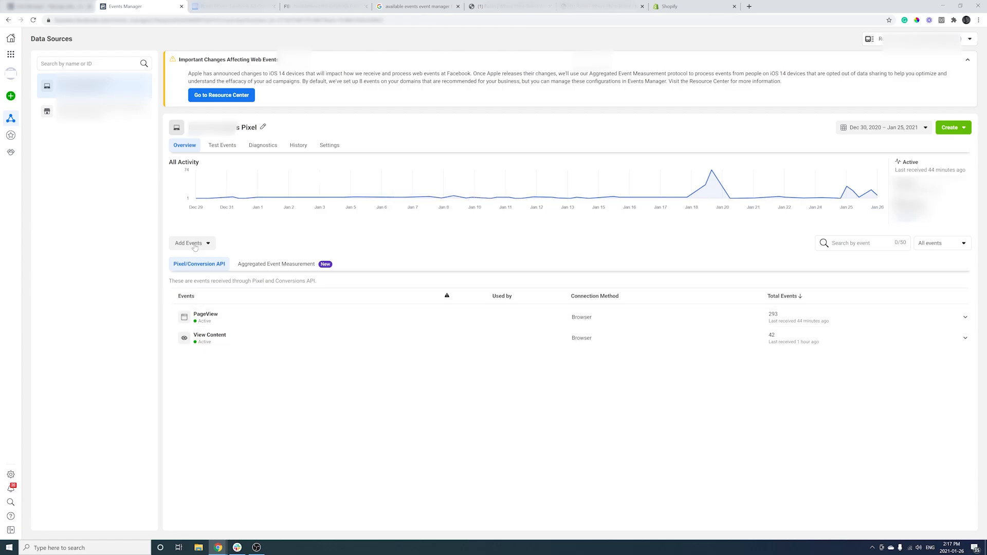
- Start a manual Conversions API installation from the Add Events menu
left_click(195, 245)
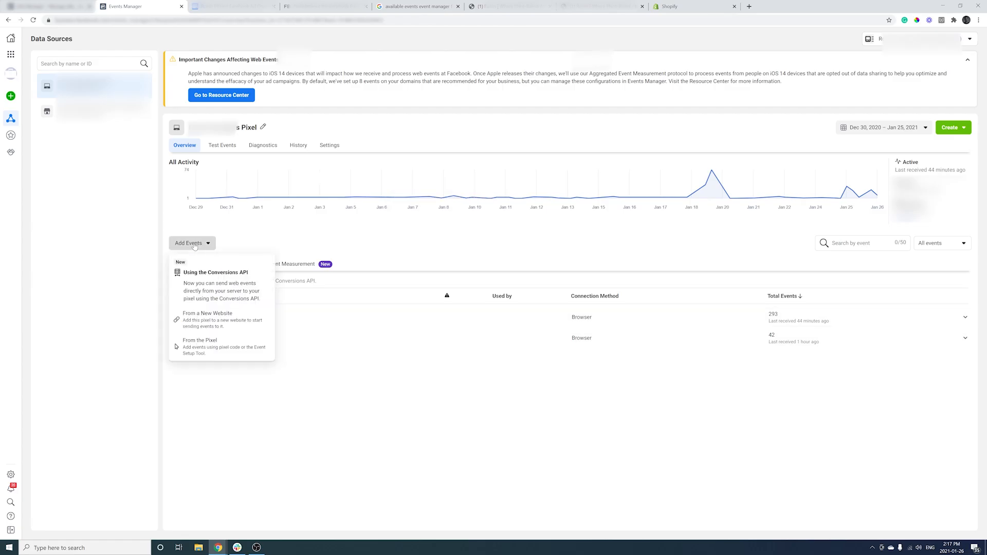
left_click(208, 279)
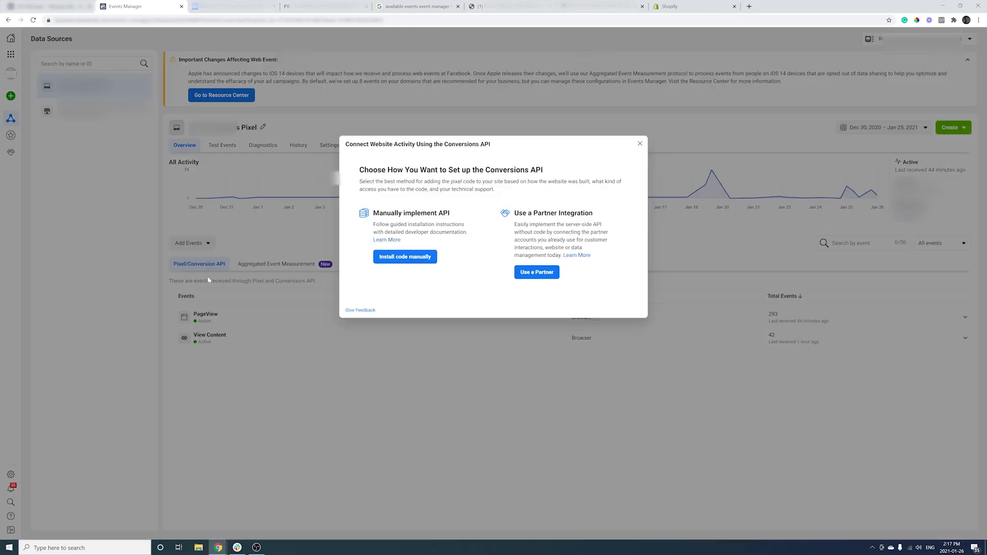
left_click(424, 257)
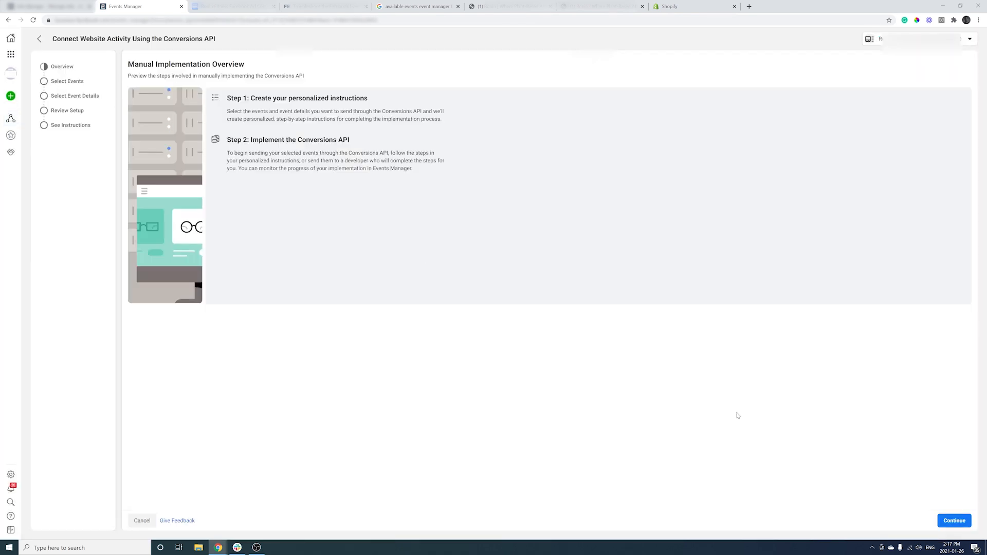
left_click(953, 521)
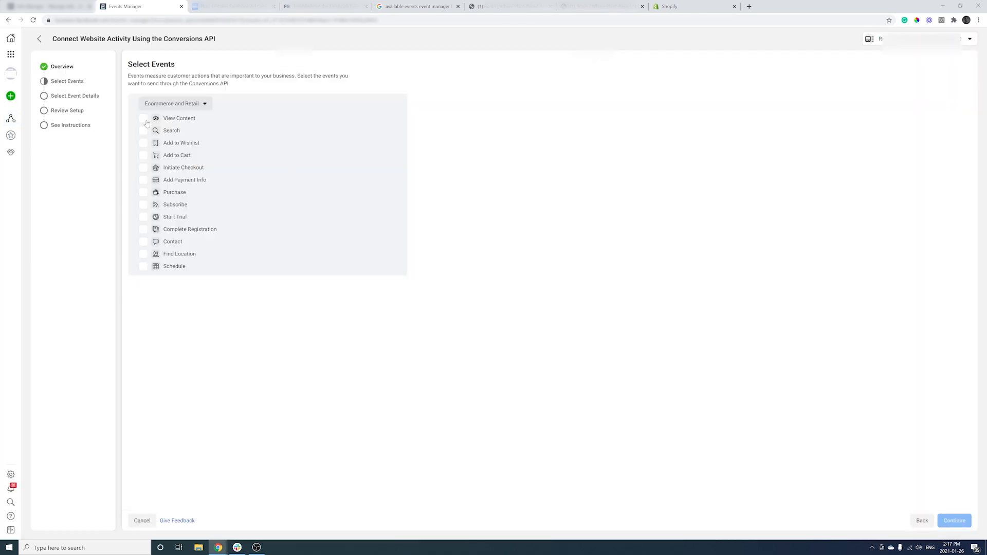
- Include View Content, Add to Cart and Initiate Checkout among the Conversions API events
left_click(143, 119)
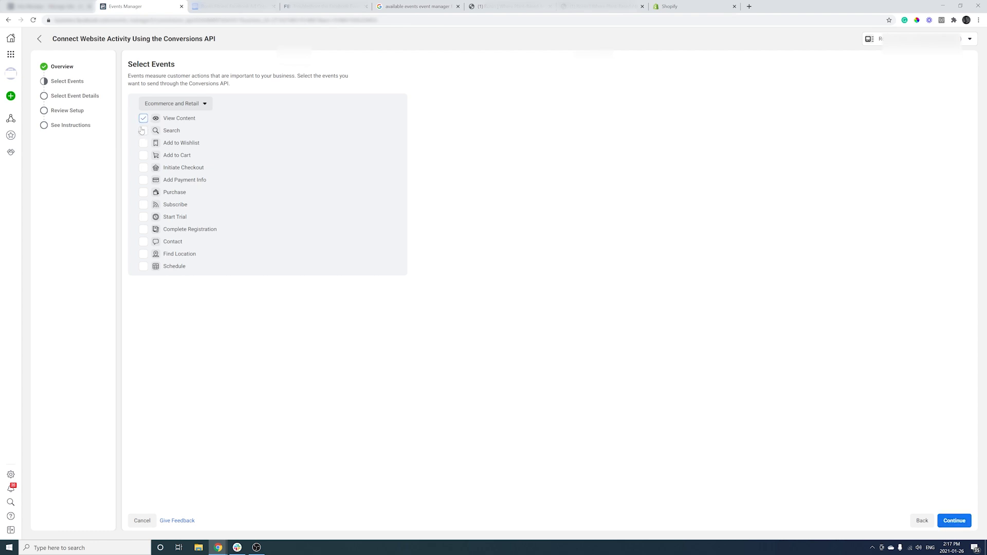
left_click(143, 156)
left_click(144, 168)
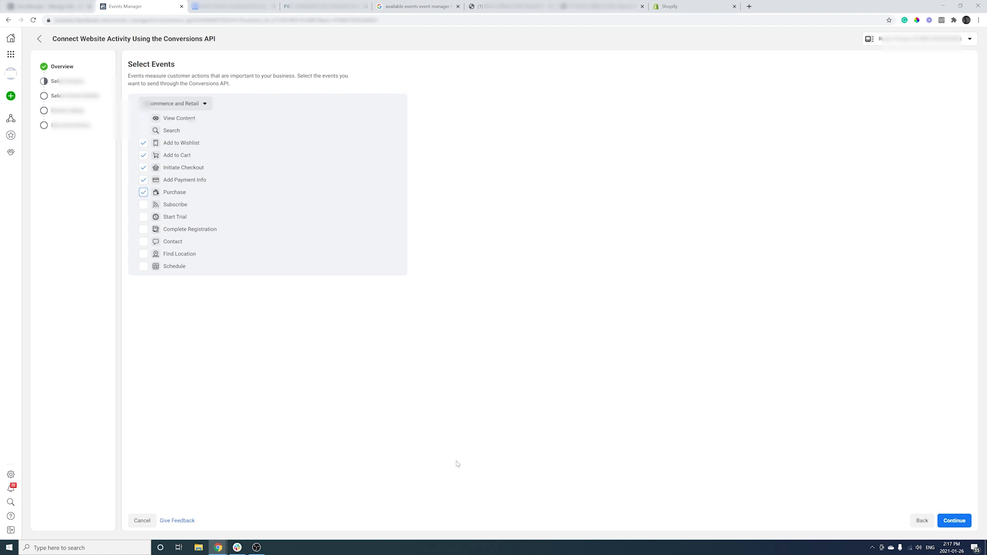
left_click(955, 521)
- Send first name, city, date of birth, country, email, state, gender and last name with Add Payment Info
left_click(222, 300)
left_click(222, 276)
left_click(450, 276)
left_click(678, 264)
left_click(678, 276)
left_click(451, 313)
left_click(450, 301)
left_click(679, 301)
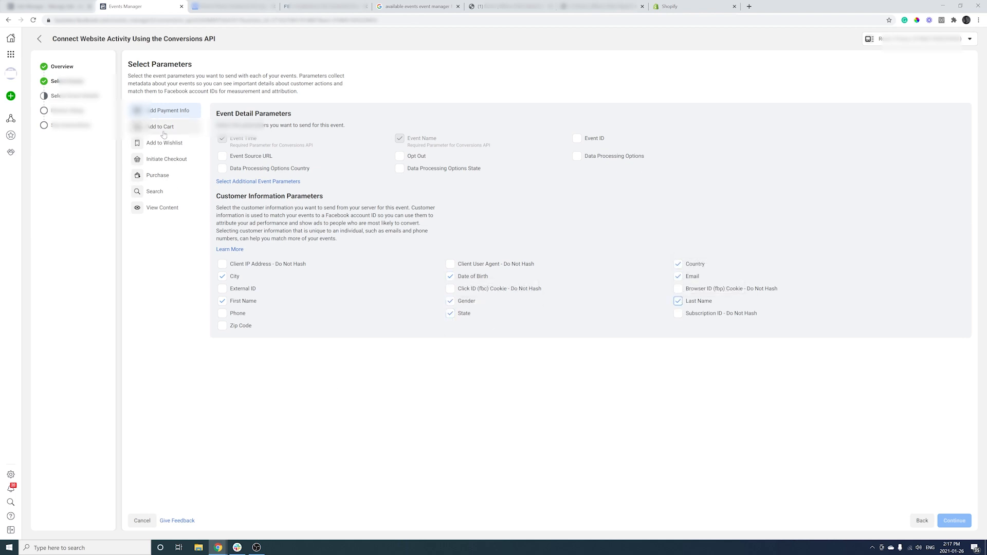
- Add zip code to Add Payment Info; give Add to Cart zip, birth date, gender, state, country, email, last name
left_click(222, 325)
left_click(162, 127)
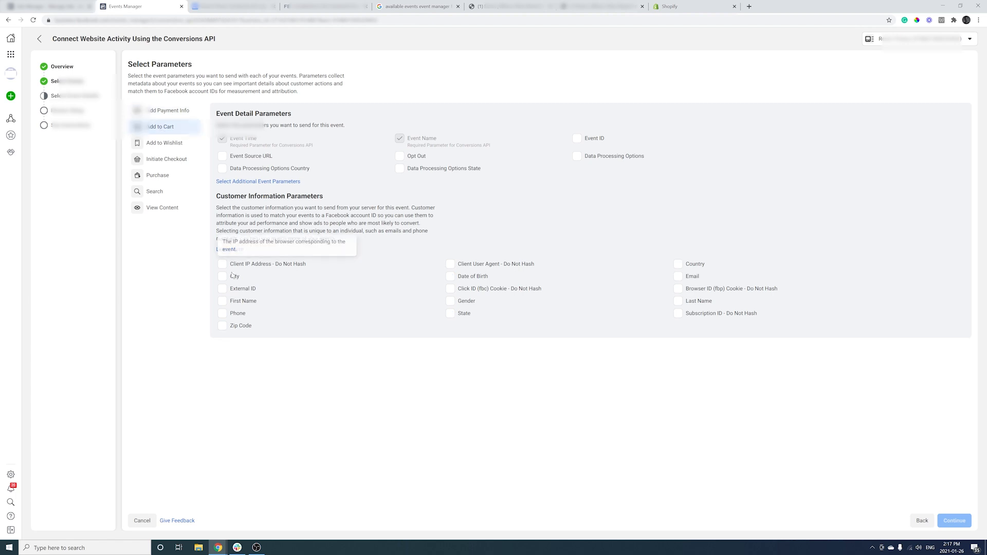
left_click(222, 326)
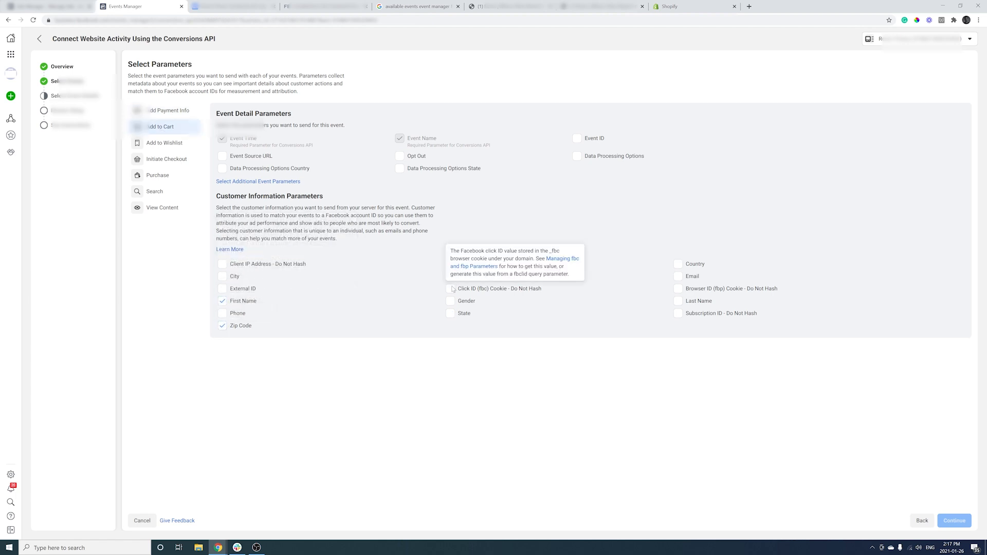
left_click(450, 277)
left_click(450, 301)
left_click(450, 314)
left_click(678, 263)
left_click(678, 276)
left_click(678, 301)
- Send zip code, date of birth, state, country, email and last name with Add to Wishlist
left_click(164, 143)
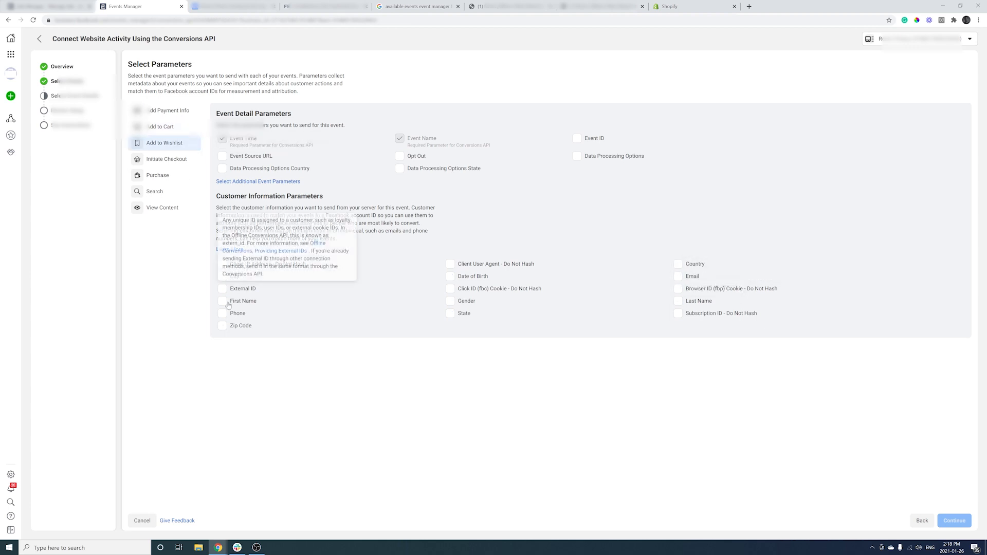
left_click(222, 325)
left_click(451, 276)
left_click(451, 314)
left_click(678, 263)
left_click(677, 276)
left_click(678, 301)
- Send first name, zip code, date of birth, gender, state, country and email with Initiate Checkout
left_click(166, 159)
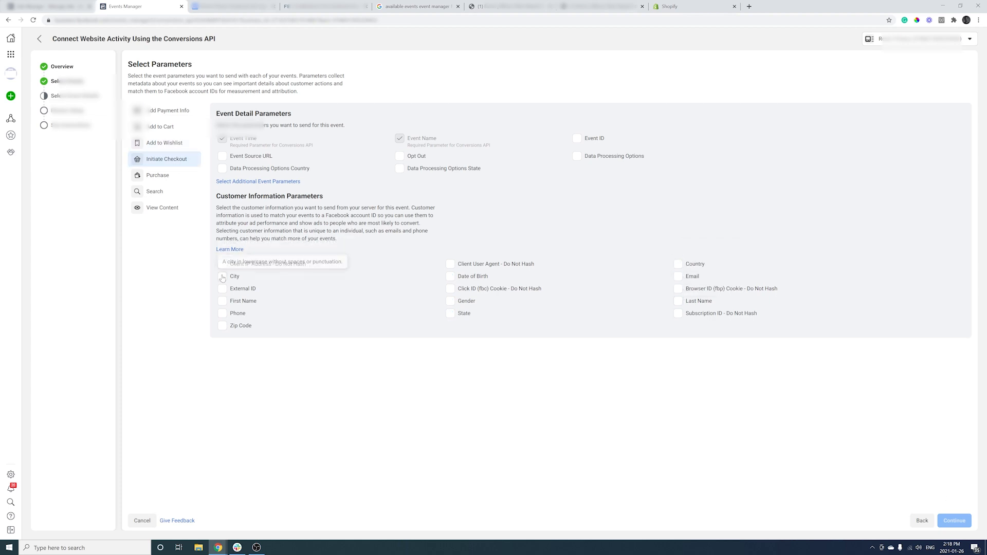
left_click(222, 300)
left_click(222, 325)
left_click(450, 276)
left_click(450, 301)
left_click(450, 313)
left_click(678, 263)
left_click(677, 276)
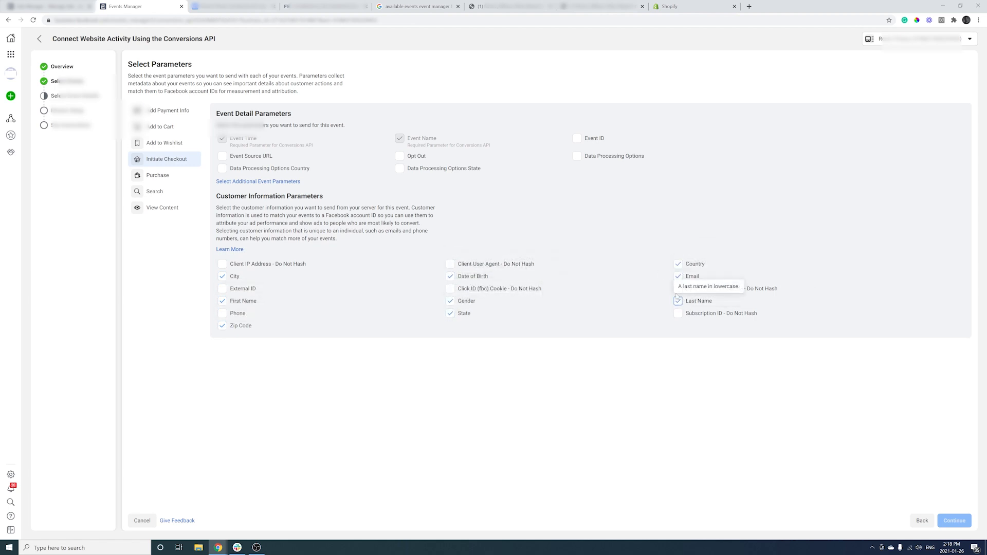
- Send first name, zip code, city, date of birth, gender, state, country and email with Purchase
left_click(157, 175)
left_click(222, 324)
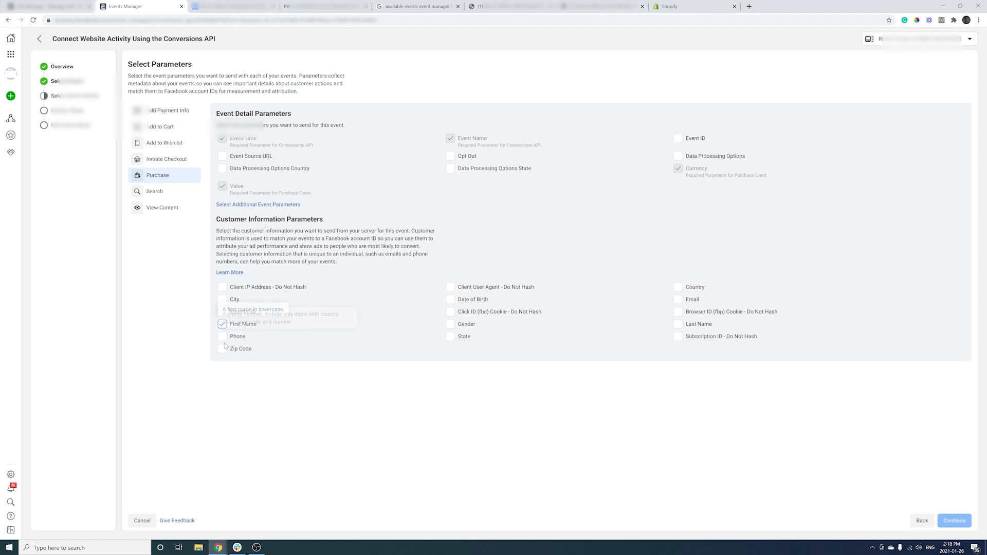
left_click(222, 348)
left_click(222, 299)
left_click(450, 299)
left_click(450, 324)
left_click(451, 336)
left_click(678, 287)
left_click(678, 299)
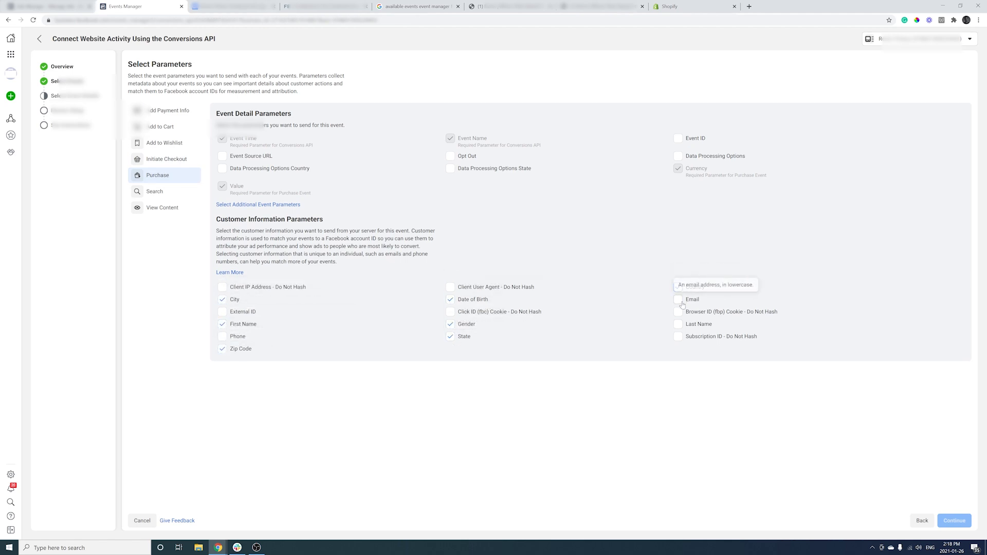
- Send city, phone, date of birth, gender, state, country, email and last name with Search
left_click(154, 192)
left_click(222, 276)
left_click(223, 314)
left_click(450, 276)
left_click(451, 301)
left_click(450, 313)
left_click(677, 264)
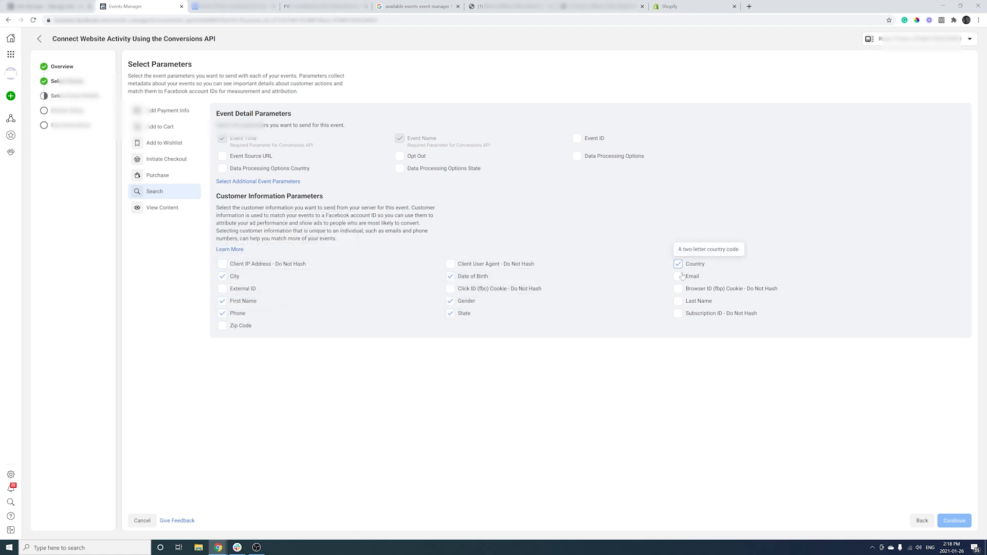
left_click(678, 276)
left_click(678, 300)
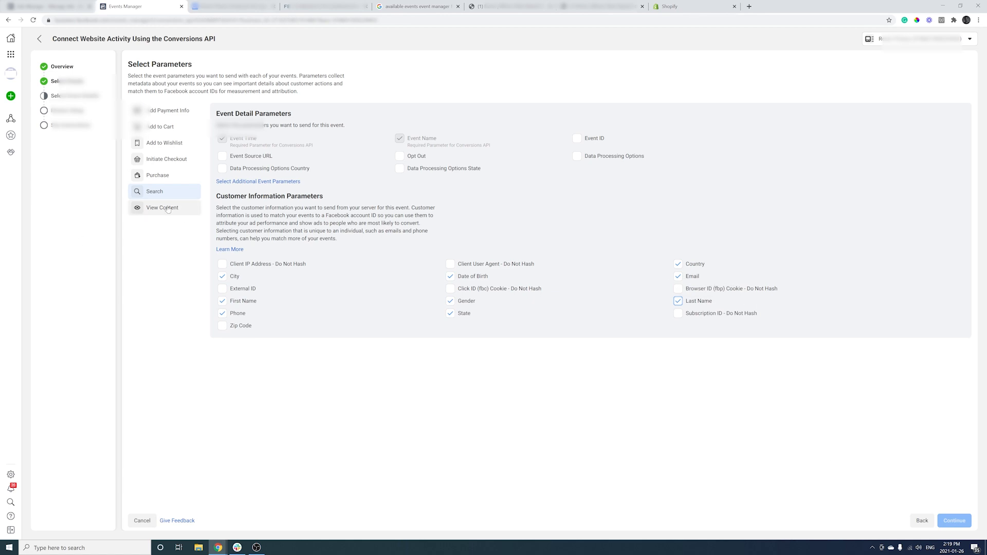
- Give View Content city, first name, zip, birth date, gender, state, country and email, then review setup
left_click(168, 208)
left_click(222, 276)
left_click(222, 301)
left_click(222, 325)
left_click(450, 276)
left_click(450, 301)
left_click(451, 313)
left_click(678, 263)
left_click(678, 276)
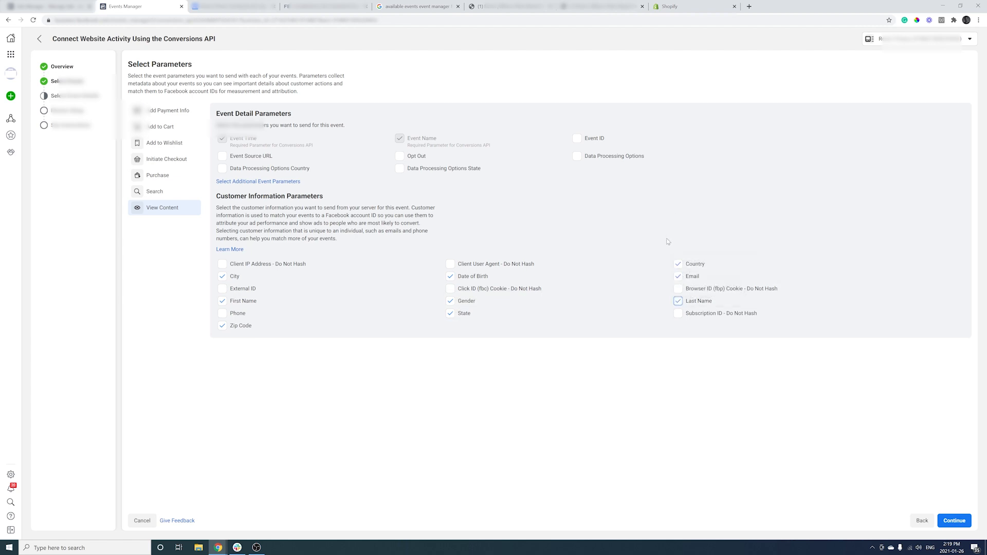
left_click(955, 520)
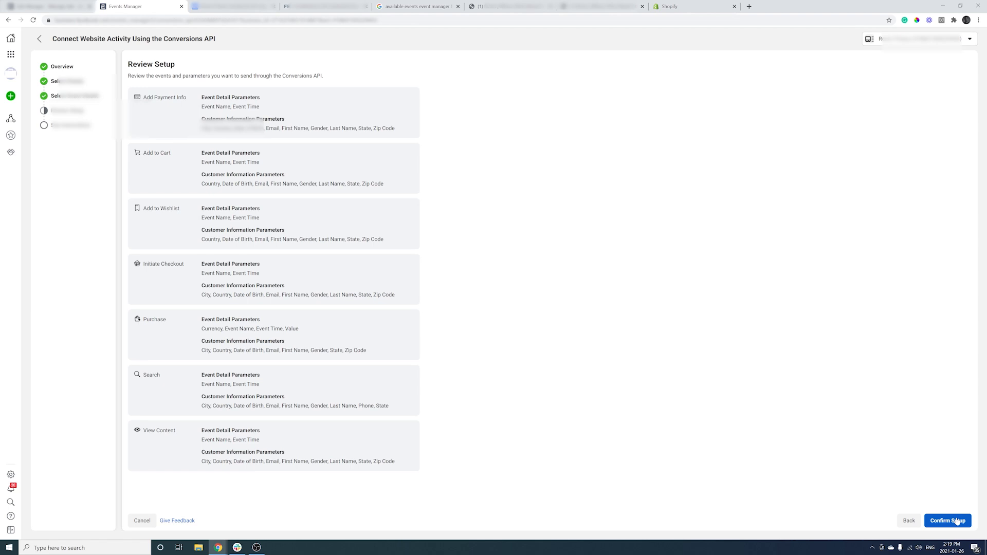
- Confirm the Conversions API setup and finish the wizard to reach the implementation guide
left_click(957, 521)
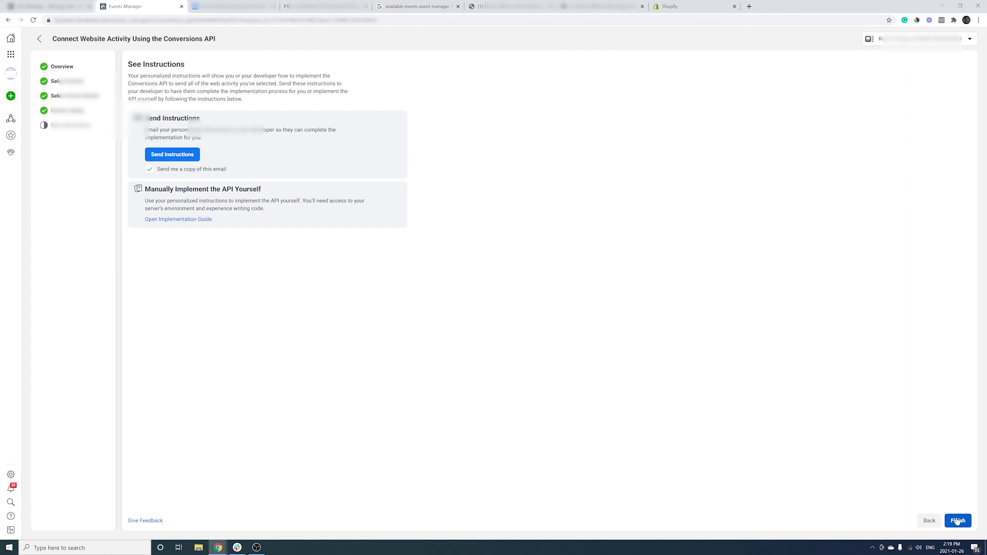
left_click(957, 521)
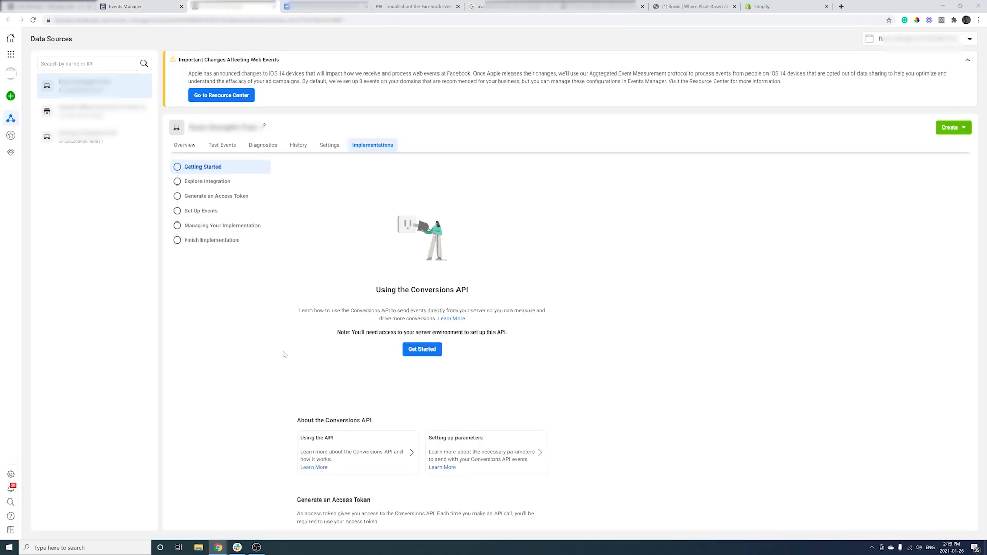
scroll(282, 352, "down", 3)
scroll(282, 352, "up", 2)
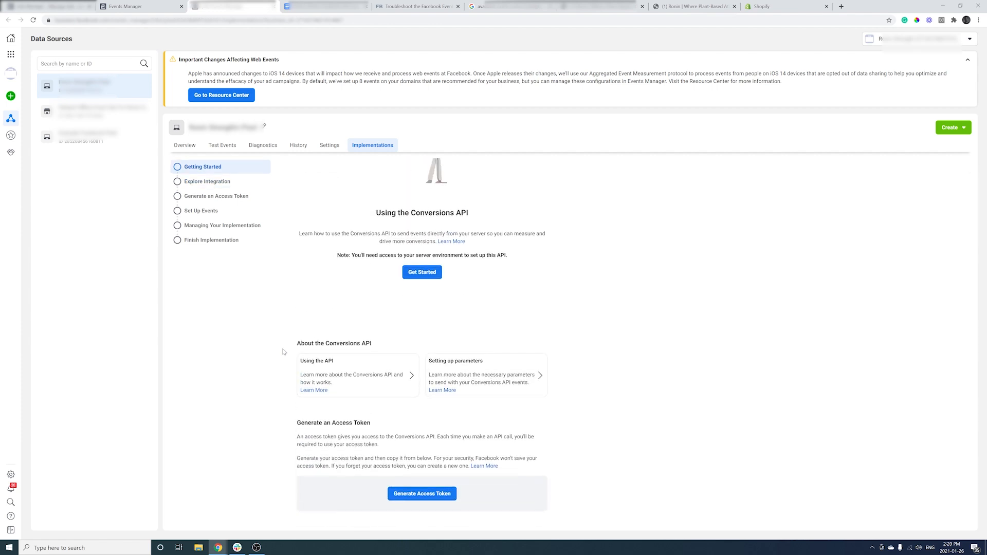